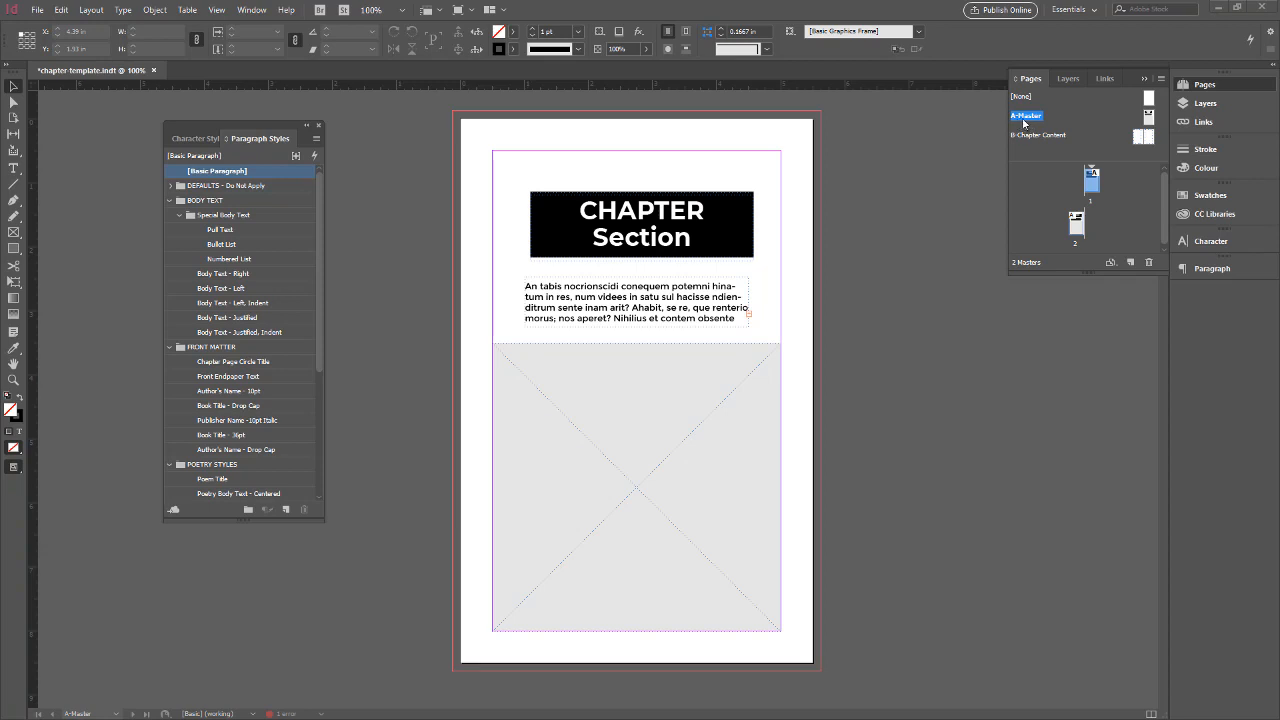
Rename the A-Master page to Chapter Divider
{"action": "double_click", "coordinate": [1149, 117]}
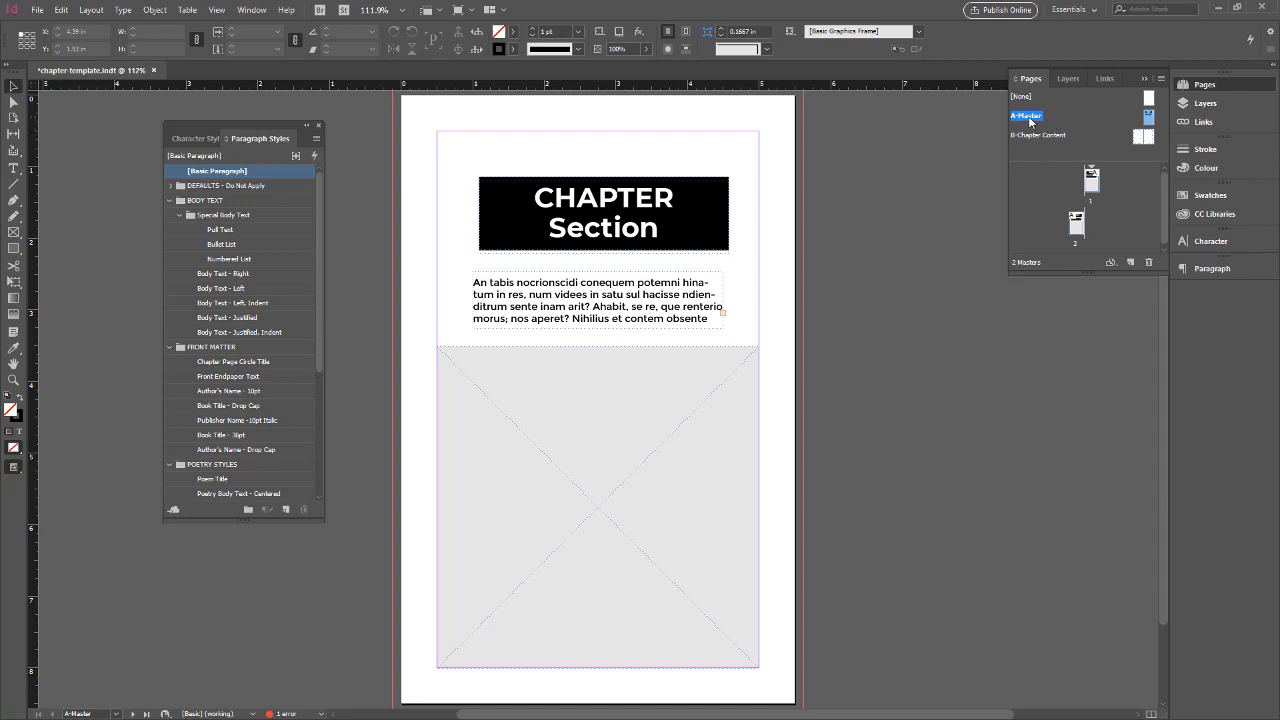
{"action": "right_click", "coordinate": [1029, 118]}
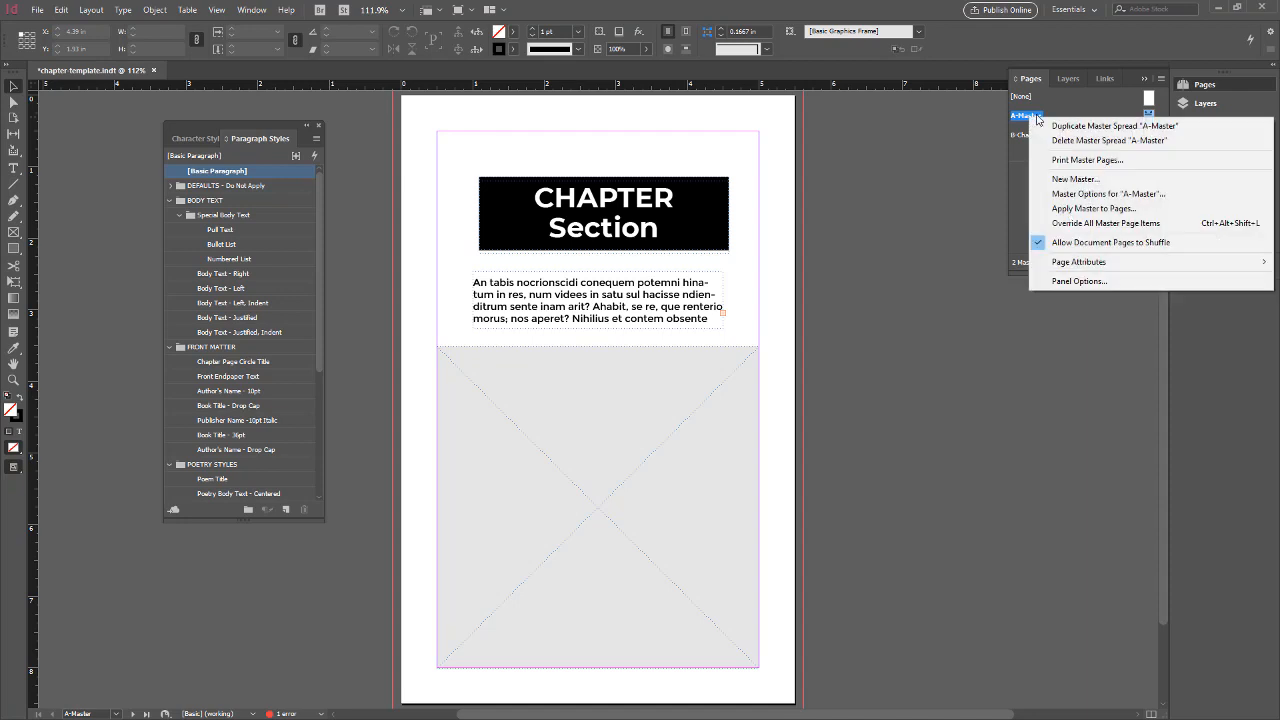
{"action": "left_click", "coordinate": [1090, 196]}
{"action": "left_click", "coordinate": [650, 242]}
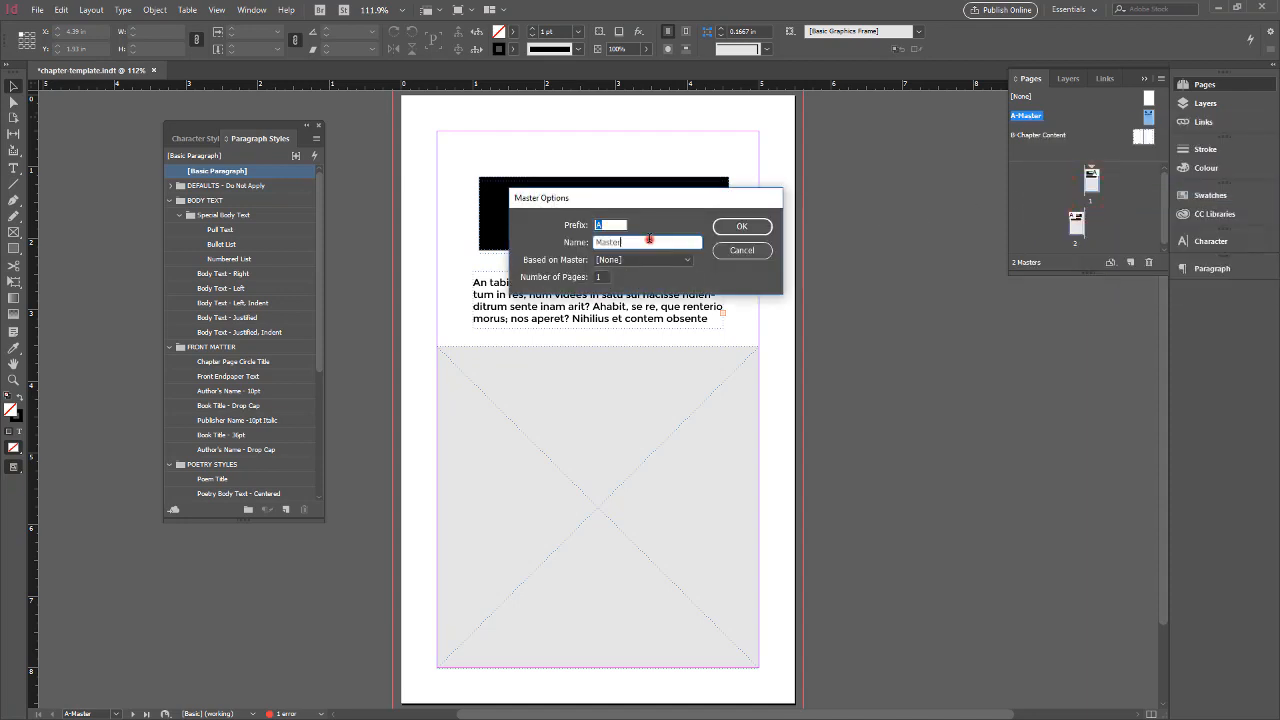
{"action": "double_click", "coordinate": [656, 242]}
{"action": "type", "text": "Chapter Divider"}
{"action": "left_click", "coordinate": [742, 226]}
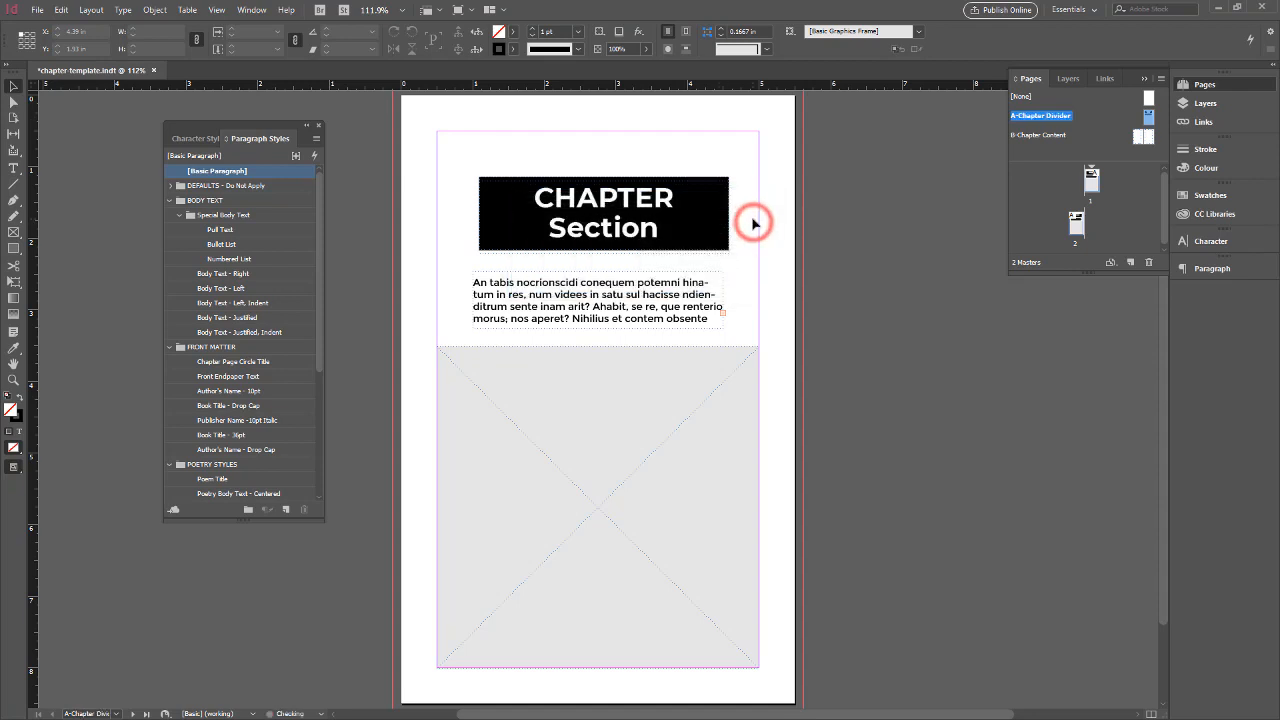
Review pages 1 and 2, and apply the left page of the B-Chapter Content master to page 2
{"action": "double_click", "coordinate": [1092, 184]}
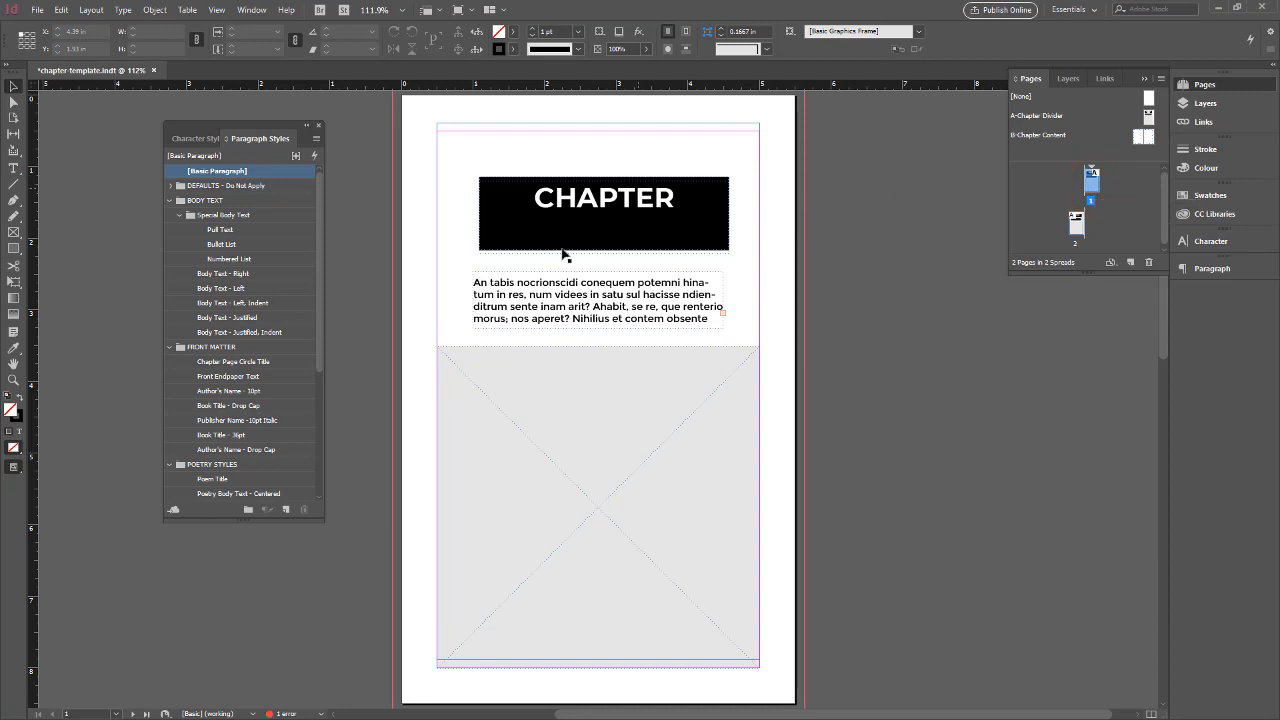
{"action": "double_click", "coordinate": [1077, 228]}
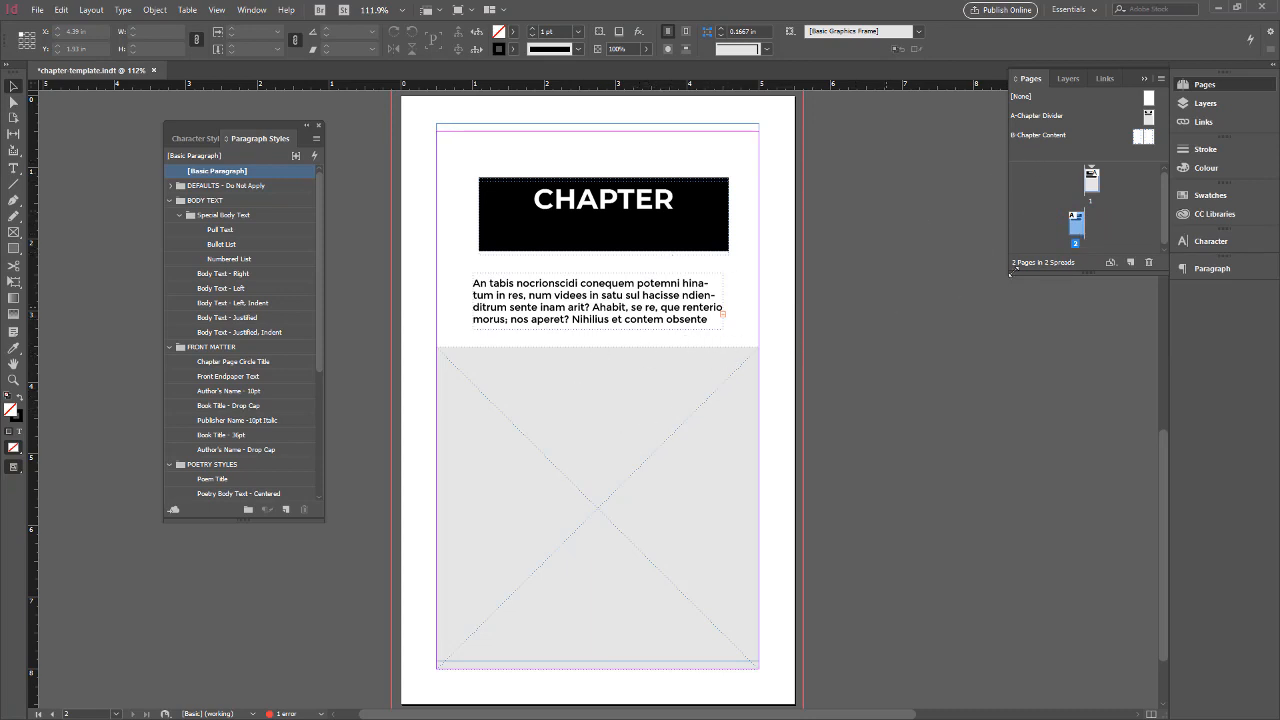
{"action": "left_click", "coordinate": [1138, 139]}
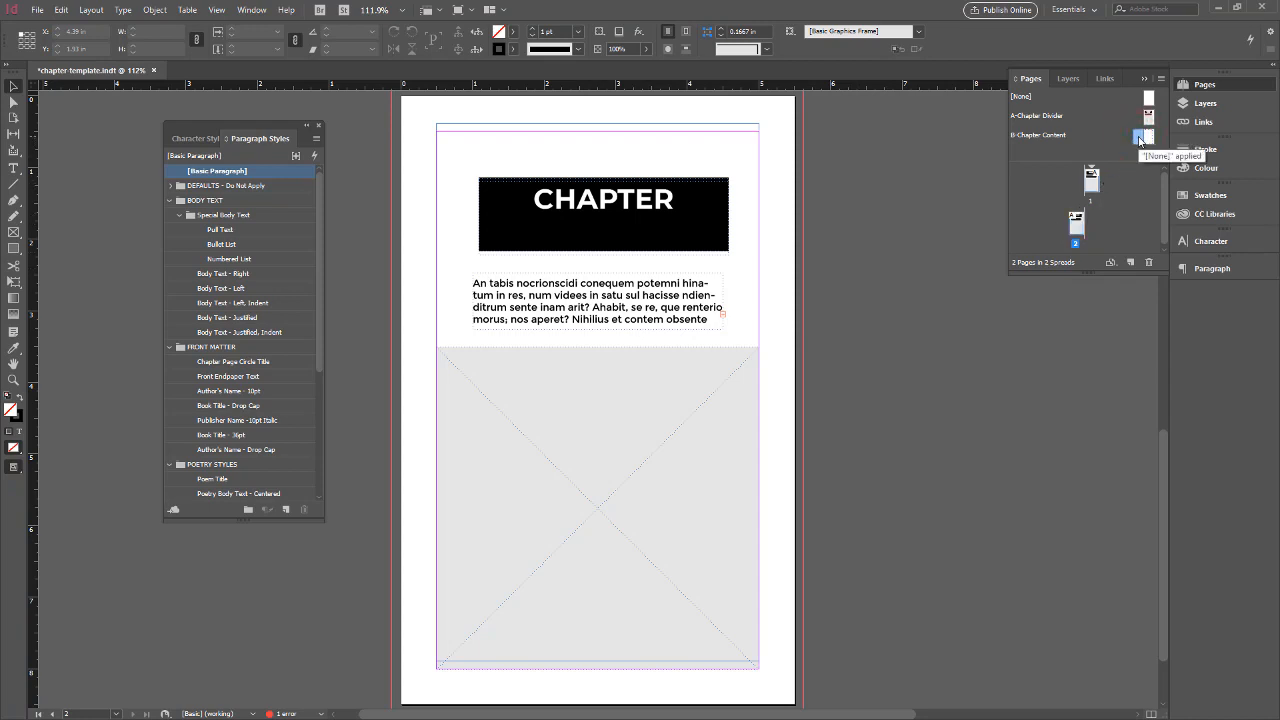
{"action": "left_click_drag", "start_coordinate": [1139, 139], "coordinate": [1076, 222]}
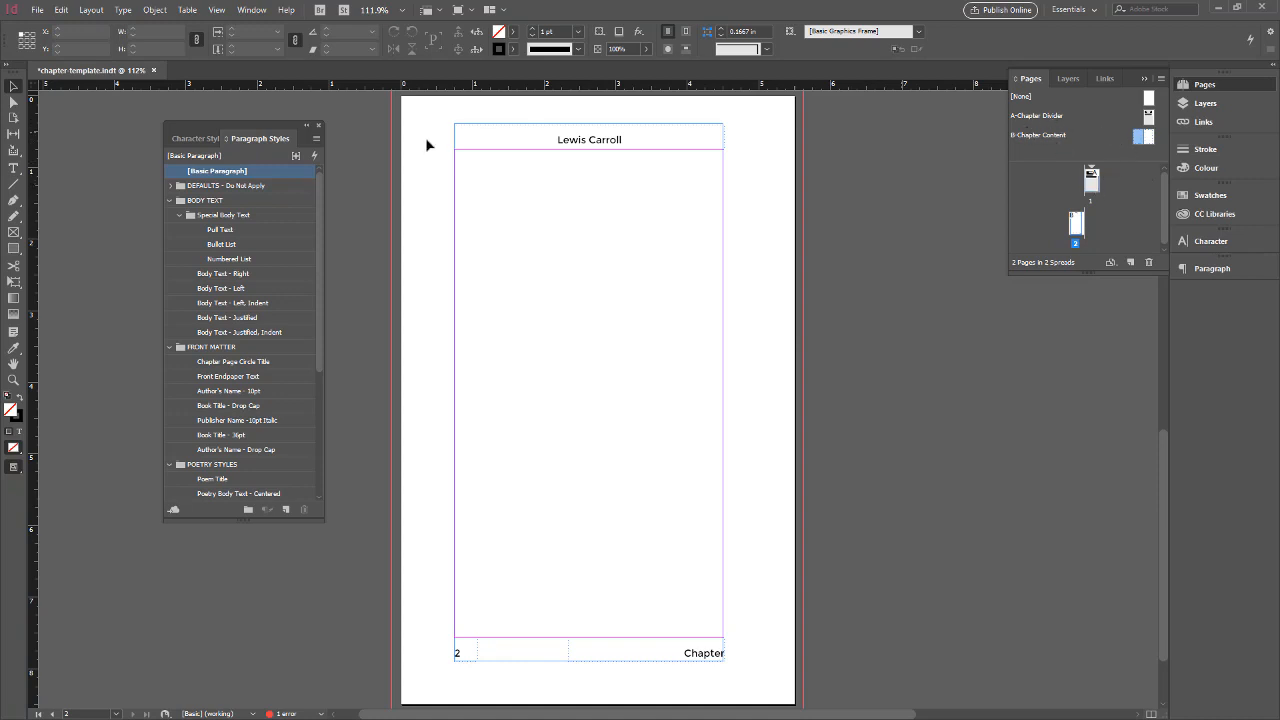
Save the chapter template, bring up its folder in File Explorer, and close the template document
{"action": "left_click", "coordinate": [37, 9]}
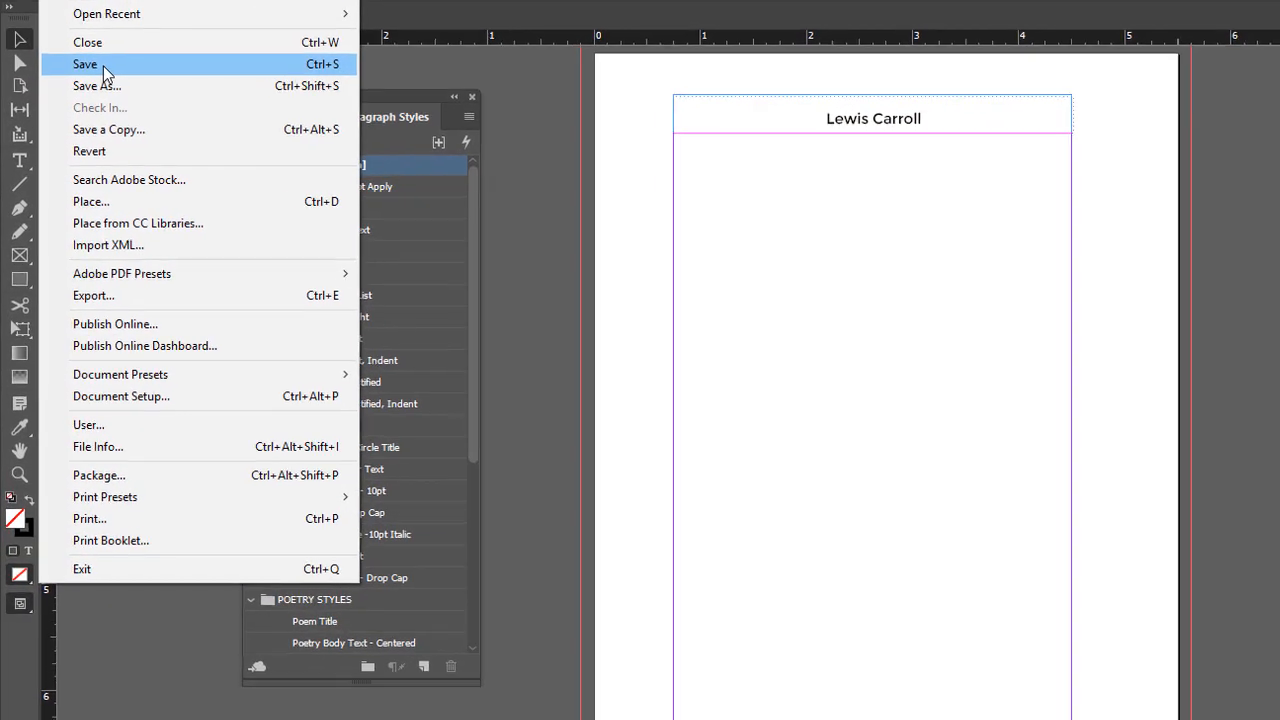
{"action": "left_click", "coordinate": [70, 106]}
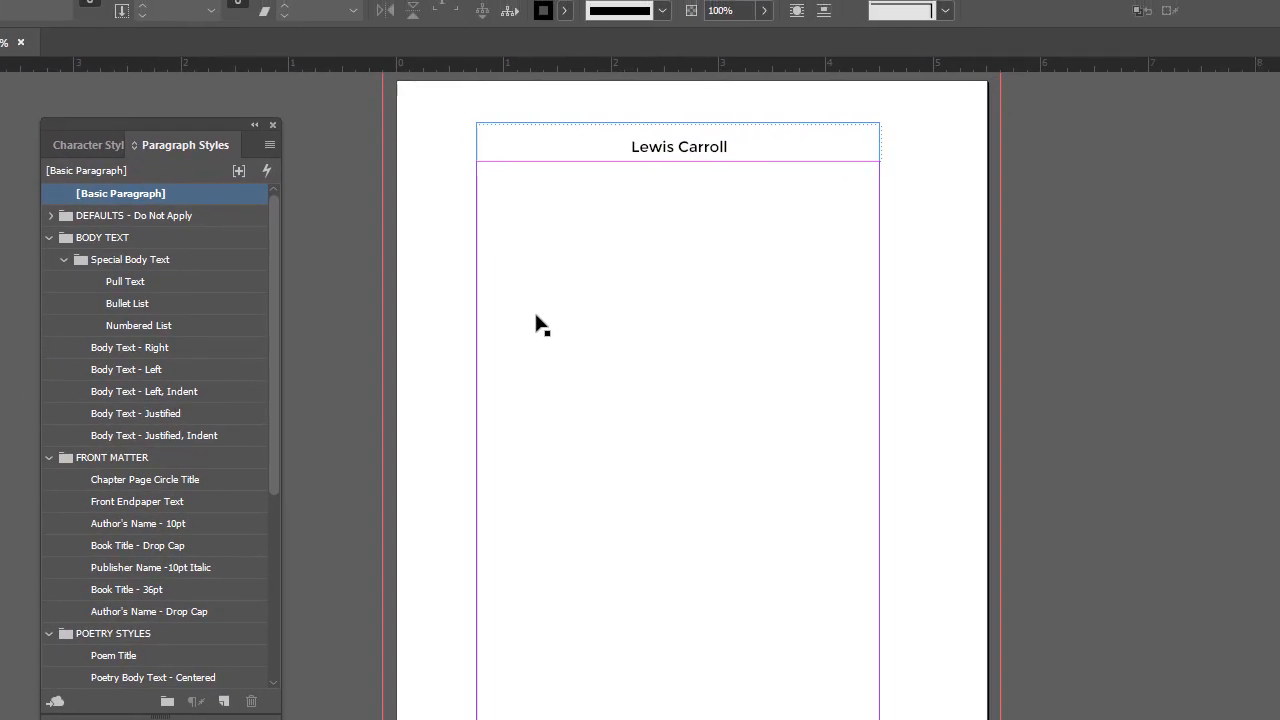
{"action": "key", "text": "alt+Tab"}
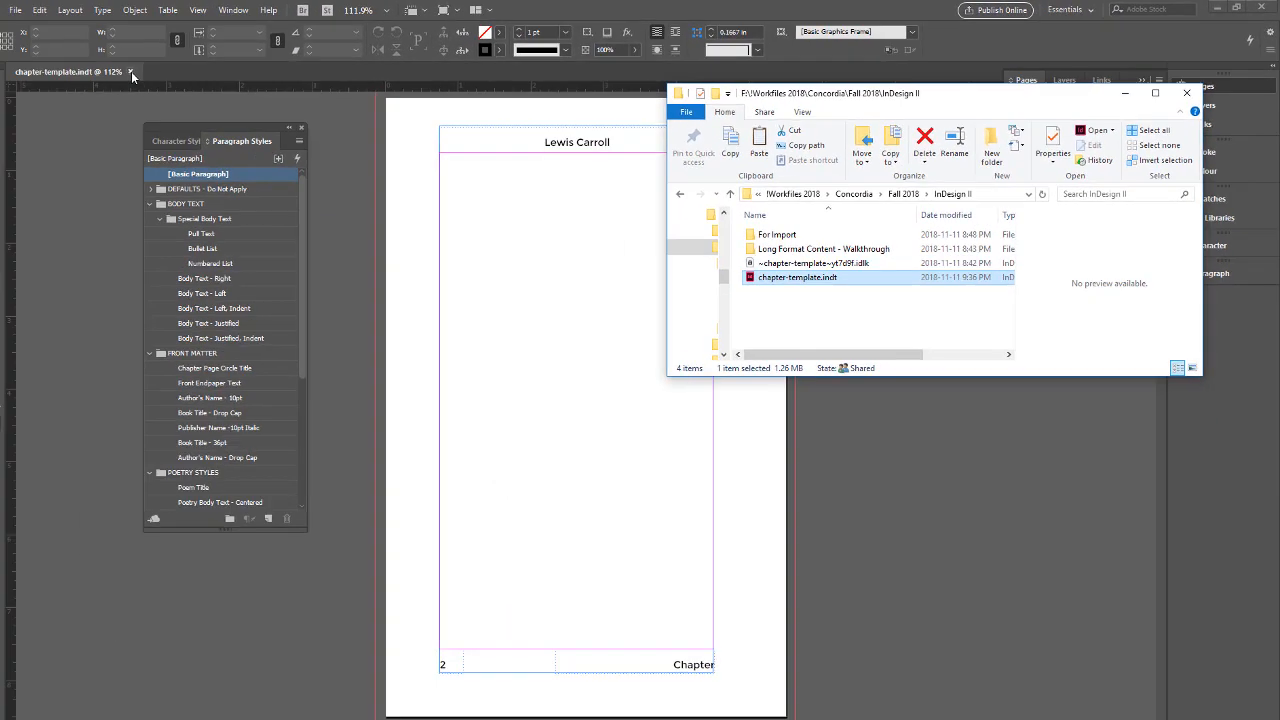
{"action": "left_click", "coordinate": [152, 70]}
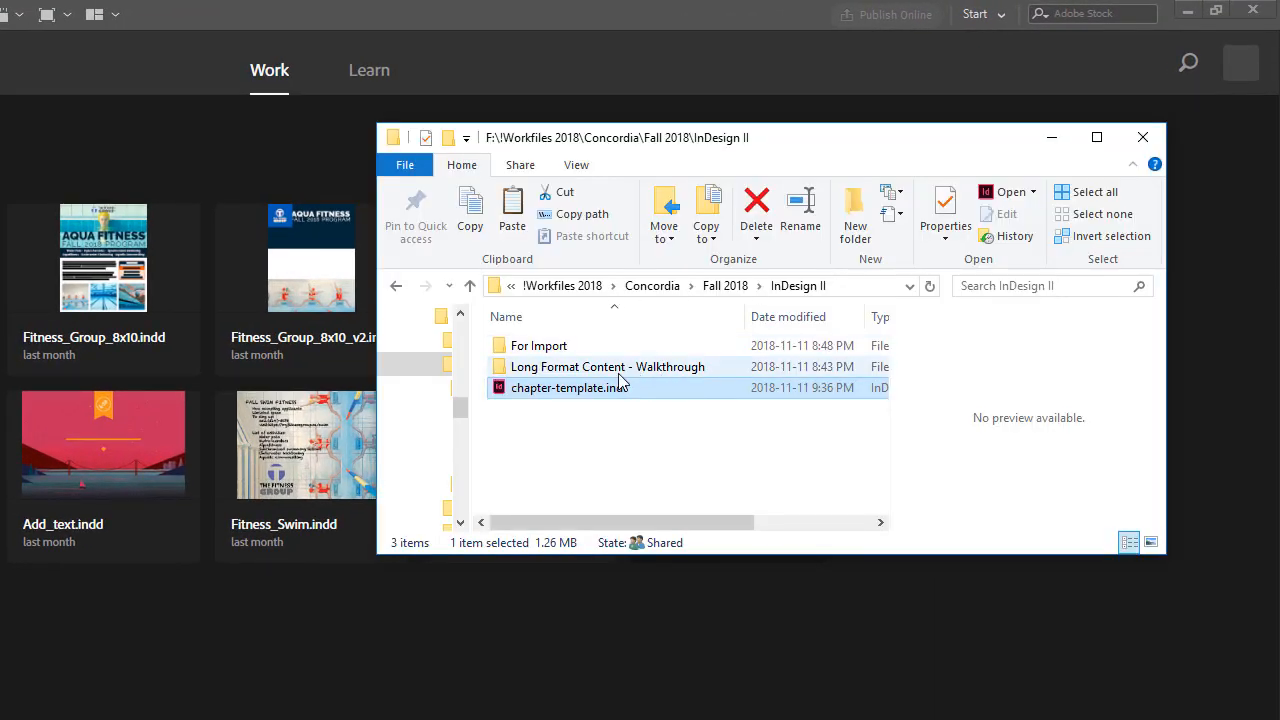
Open a document from chapter-template.indt in File Explorer and display page 1
{"action": "right_click", "coordinate": [549, 391]}
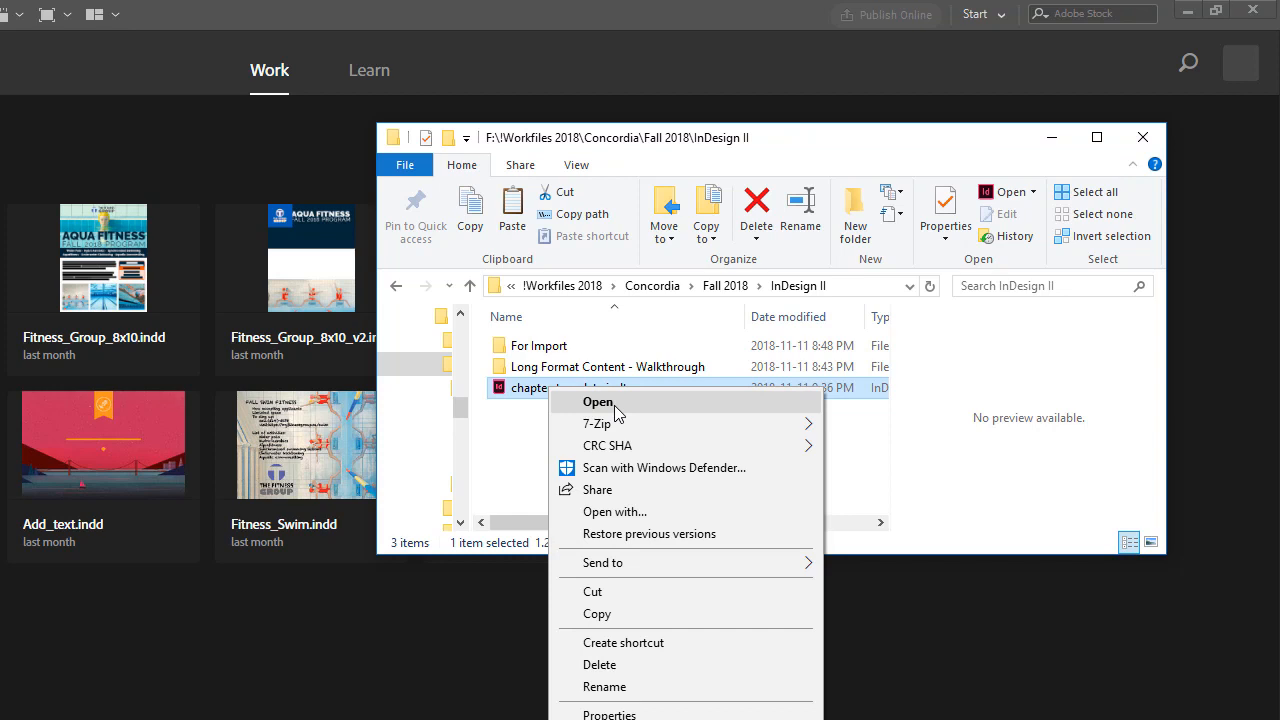
{"action": "left_click", "coordinate": [614, 403]}
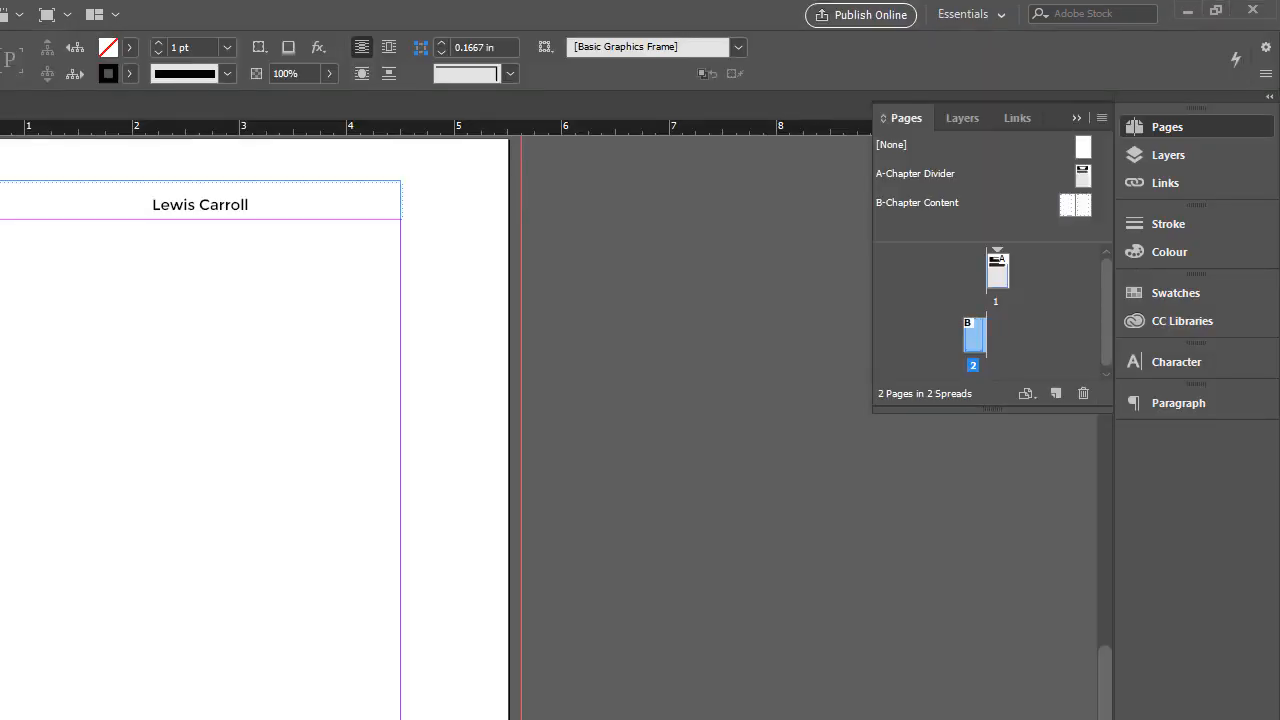
{"action": "double_click", "coordinate": [998, 272]}
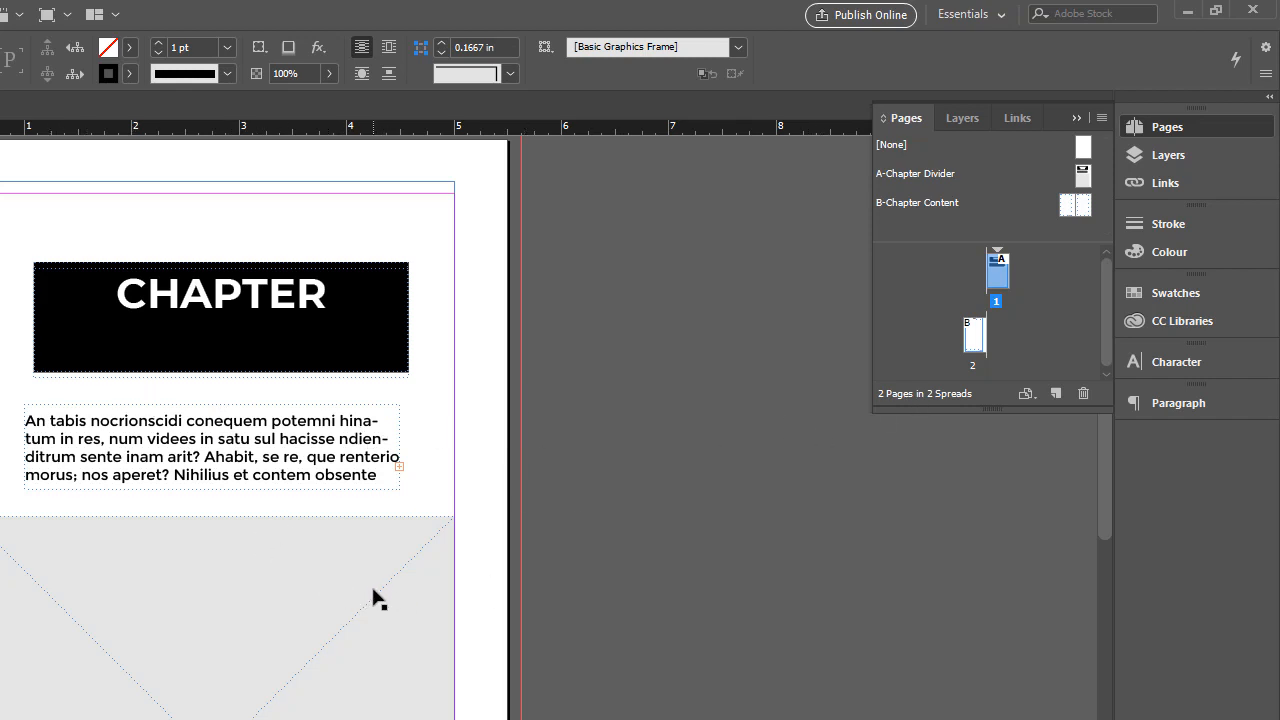
{"action": "key", "text": "ctrl+d"}
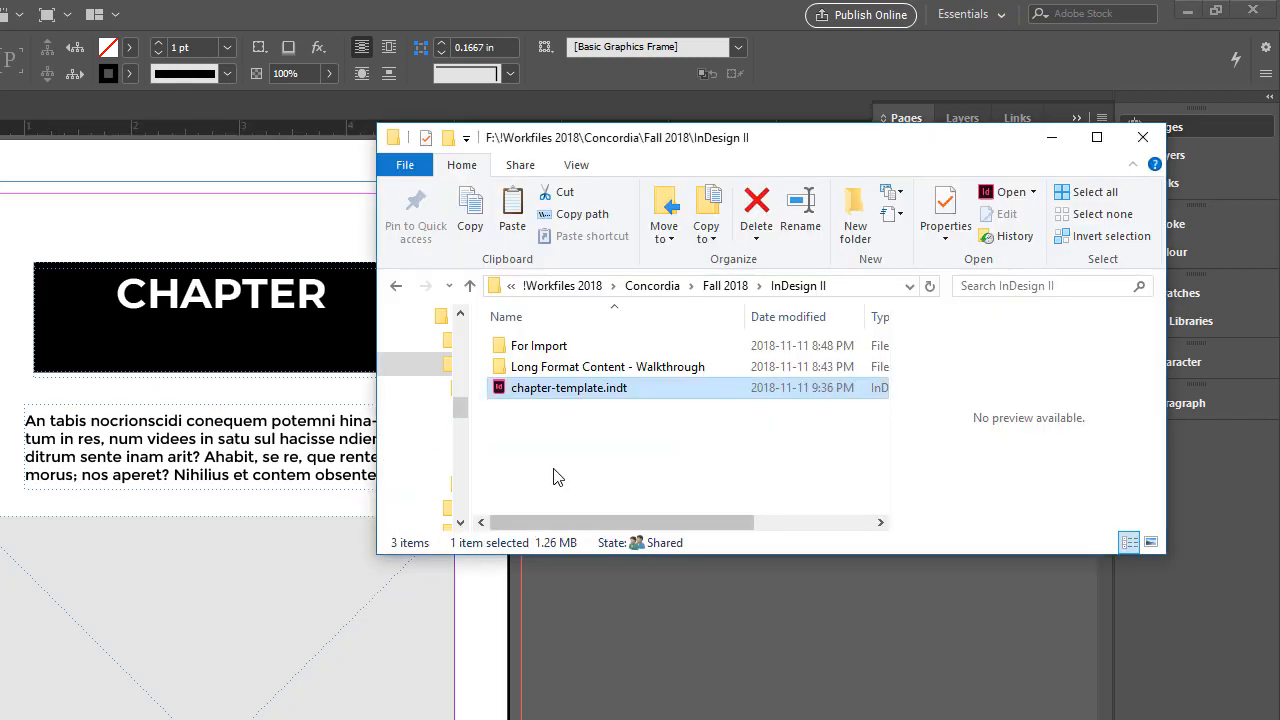
{"action": "right_click", "coordinate": [525, 394]}
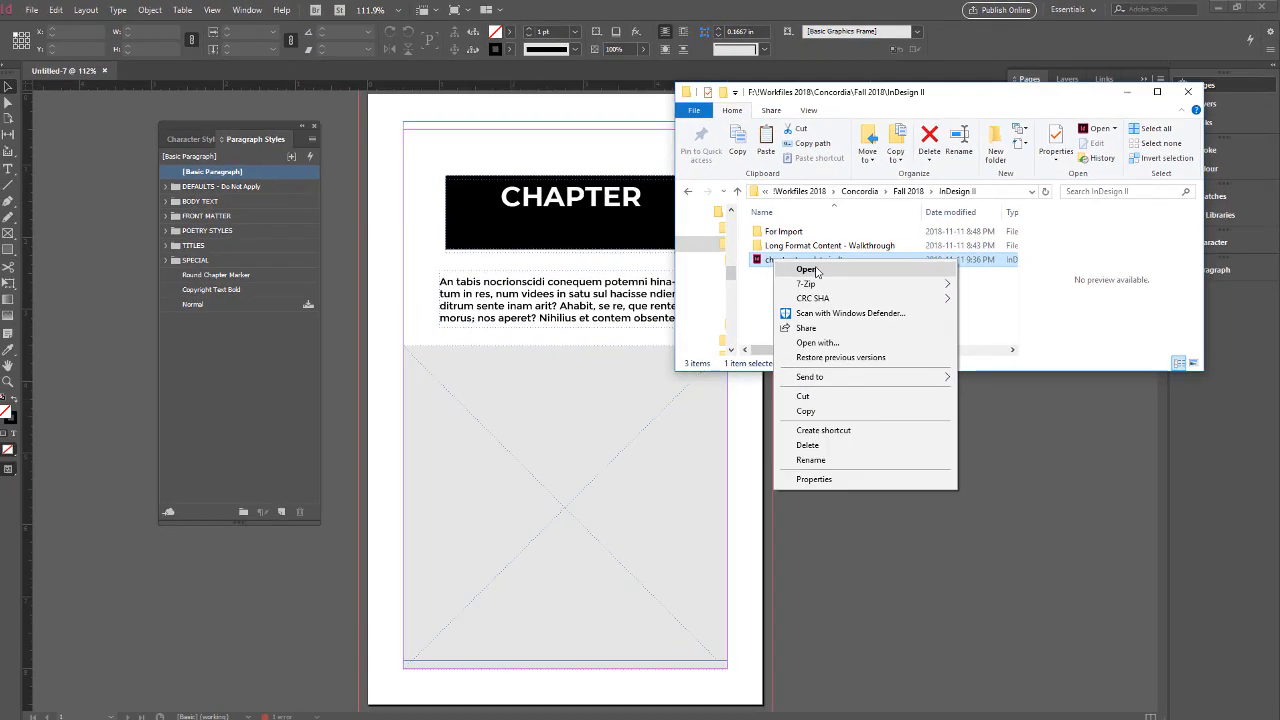
{"action": "left_click", "coordinate": [588, 404]}
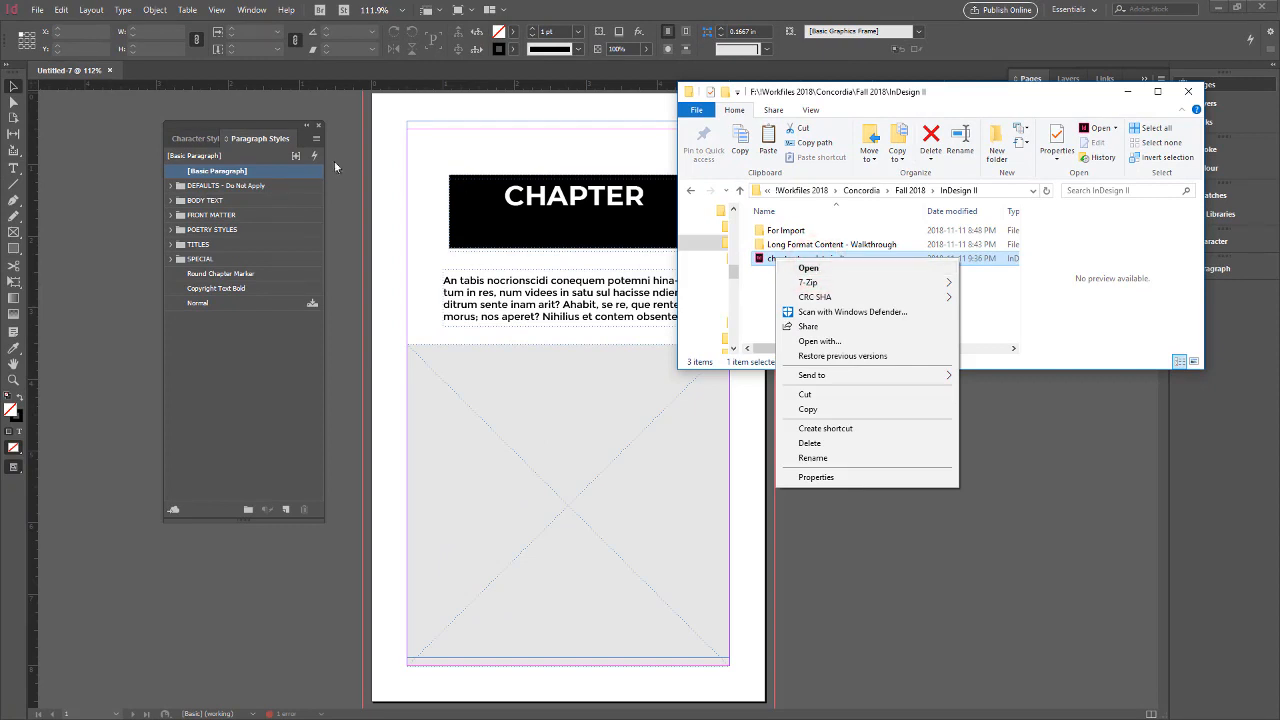
{"action": "left_click", "coordinate": [104, 148]}
Open chapter_template_example_converted.indd from the For Import folder with the Original option
{"action": "left_click", "coordinate": [37, 9]}
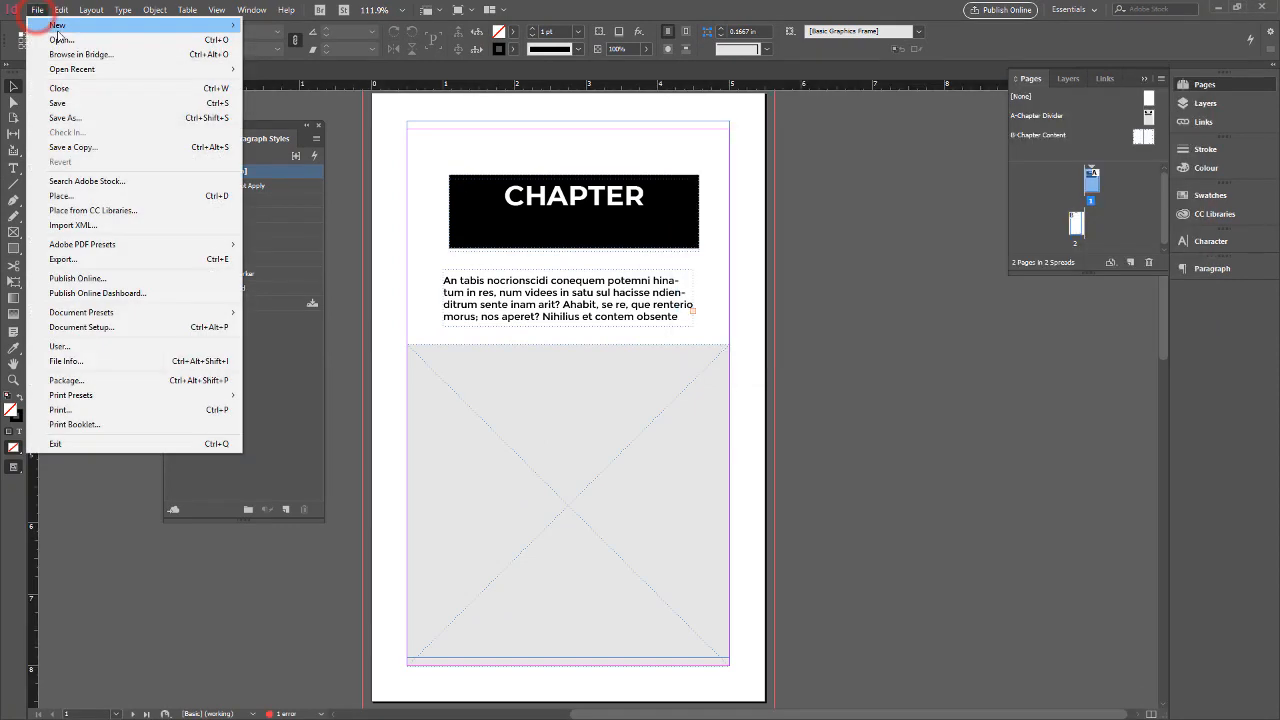
{"action": "left_click", "coordinate": [60, 38]}
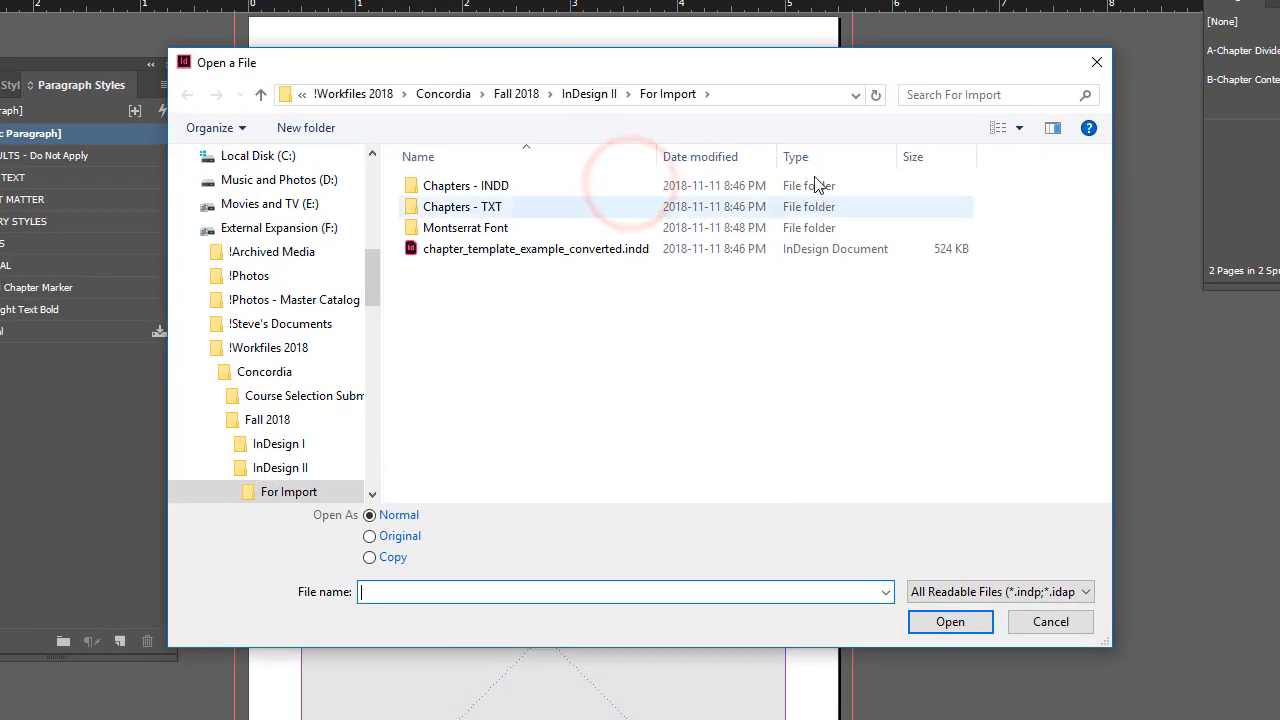
{"action": "left_click", "coordinate": [589, 94]}
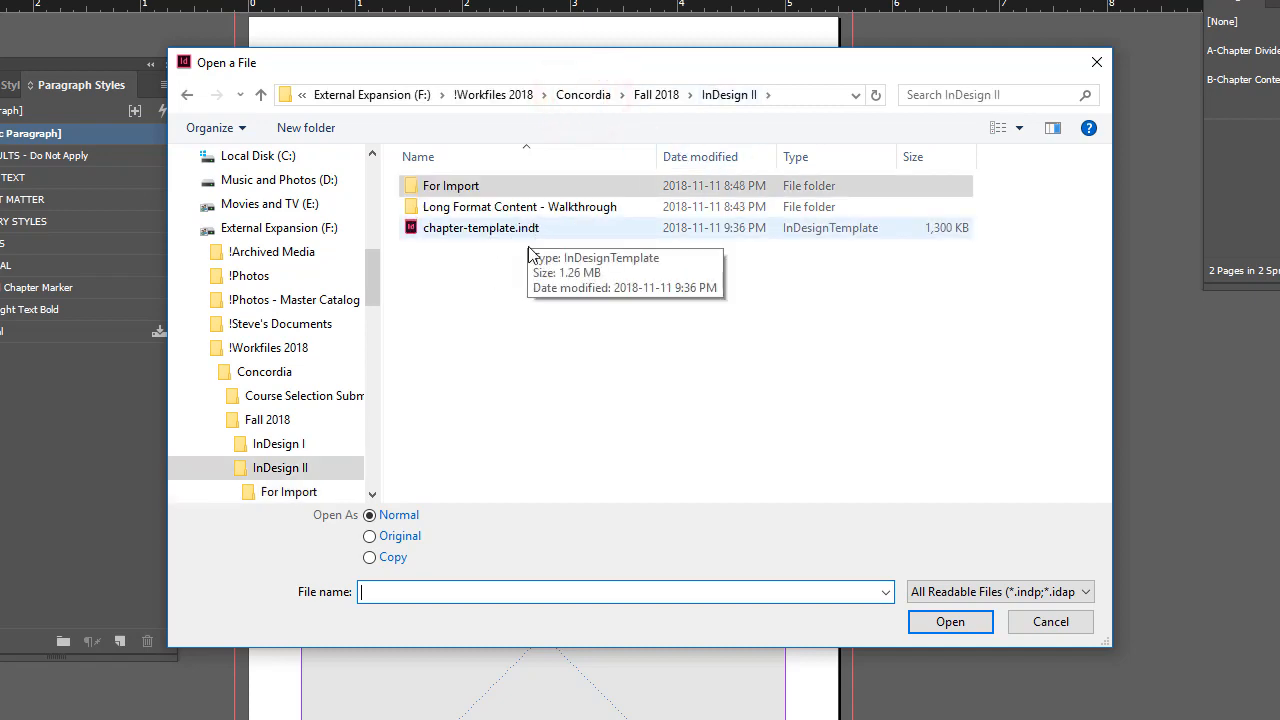
{"action": "left_click", "coordinate": [369, 537]}
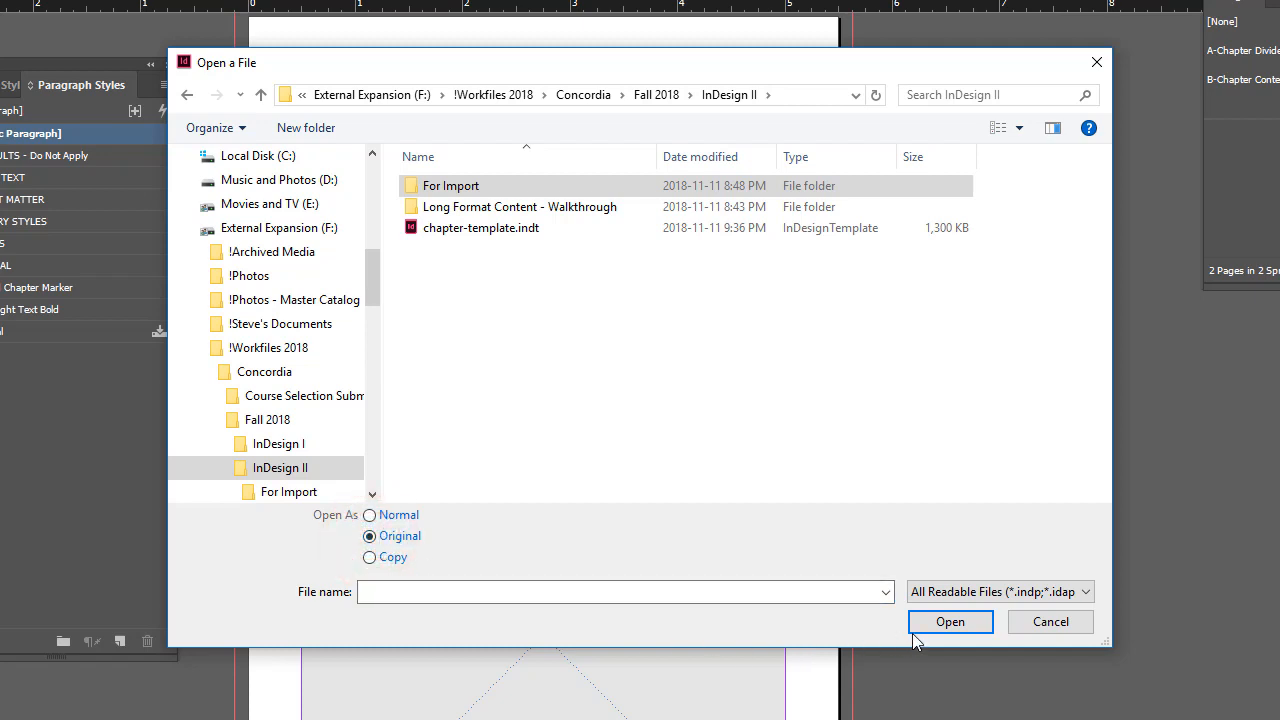
{"action": "left_click", "coordinate": [948, 624]}
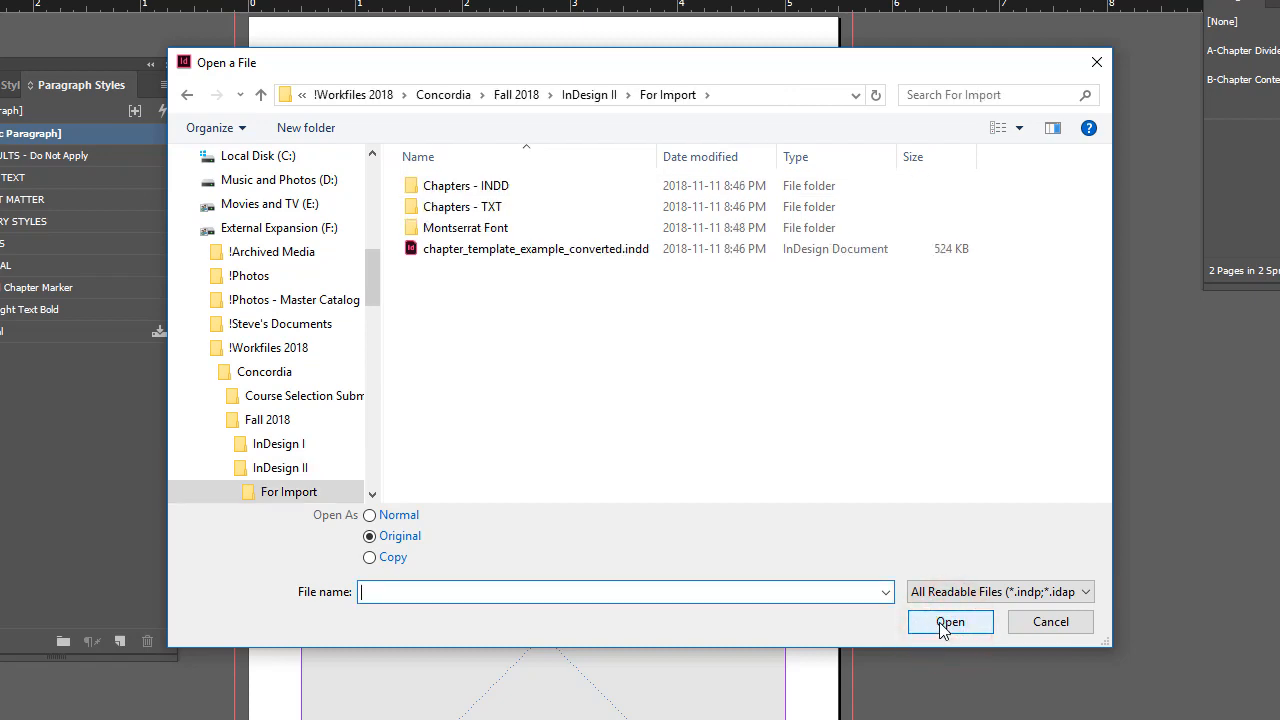
{"action": "left_click", "coordinate": [543, 250]}
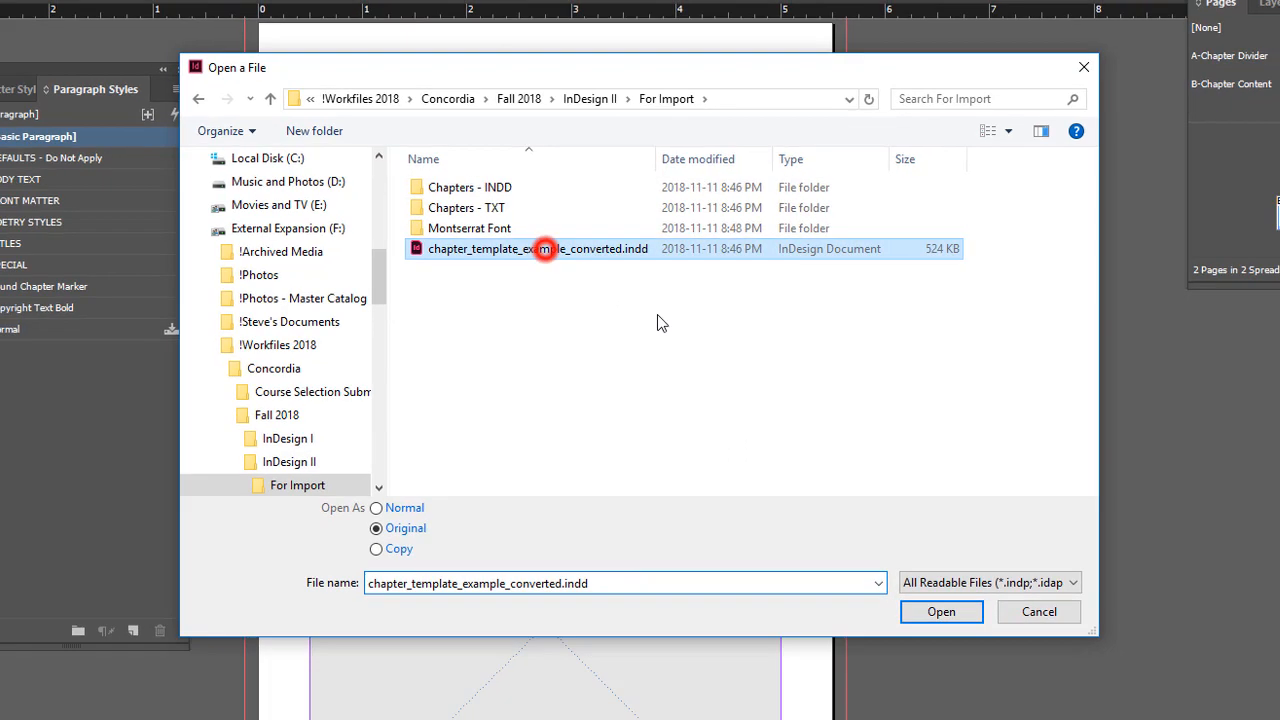
{"action": "left_click", "coordinate": [950, 621]}
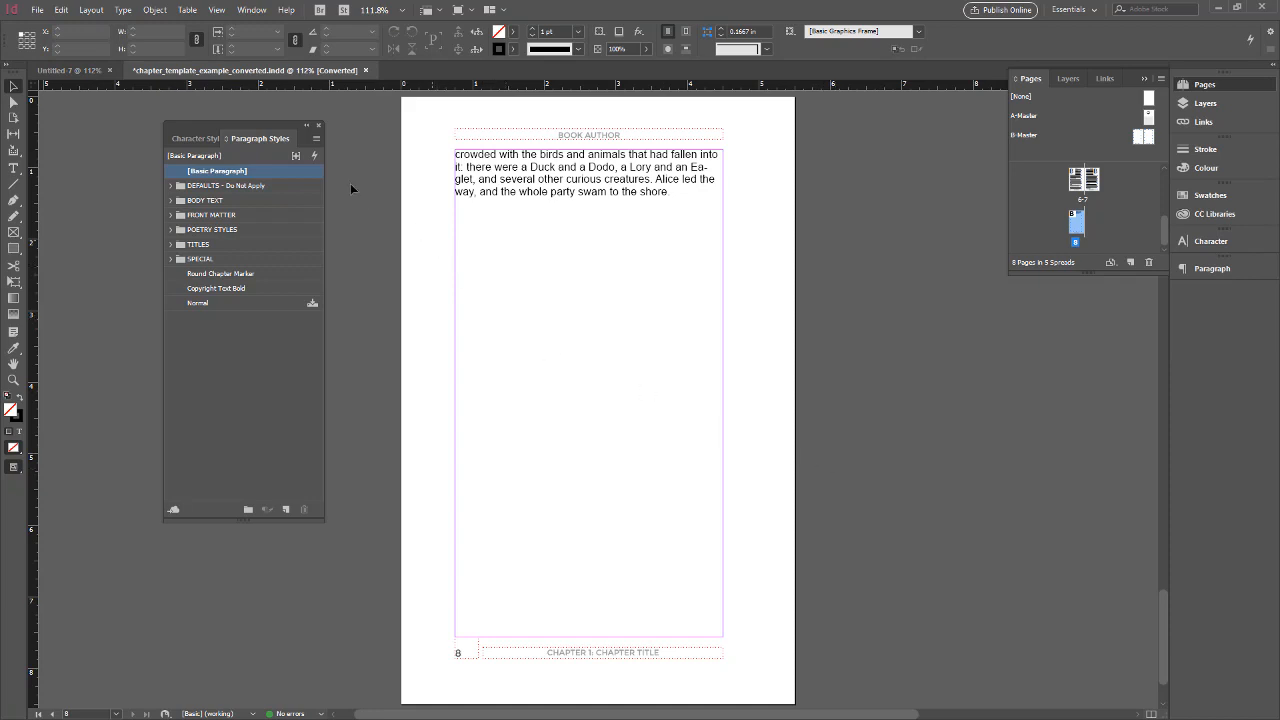
Close the converted example document without saving, and close the untitled document
{"action": "left_click", "coordinate": [365, 70]}
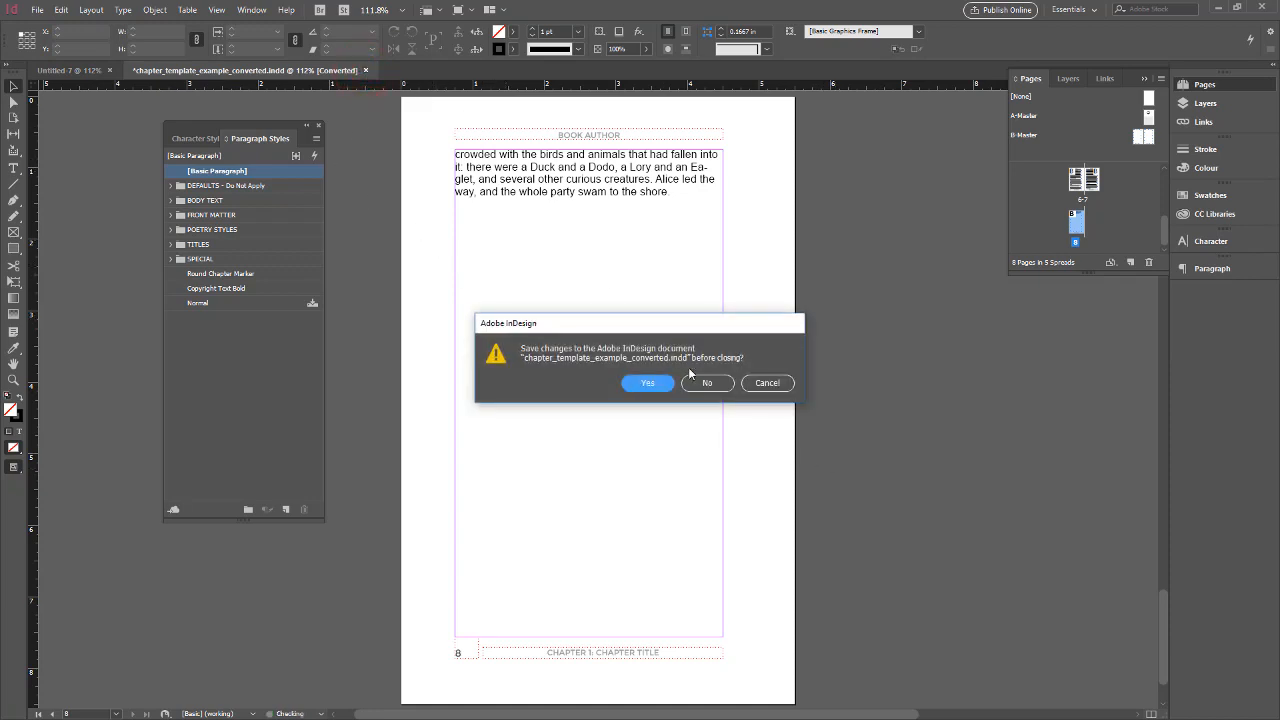
{"action": "left_click", "coordinate": [708, 383]}
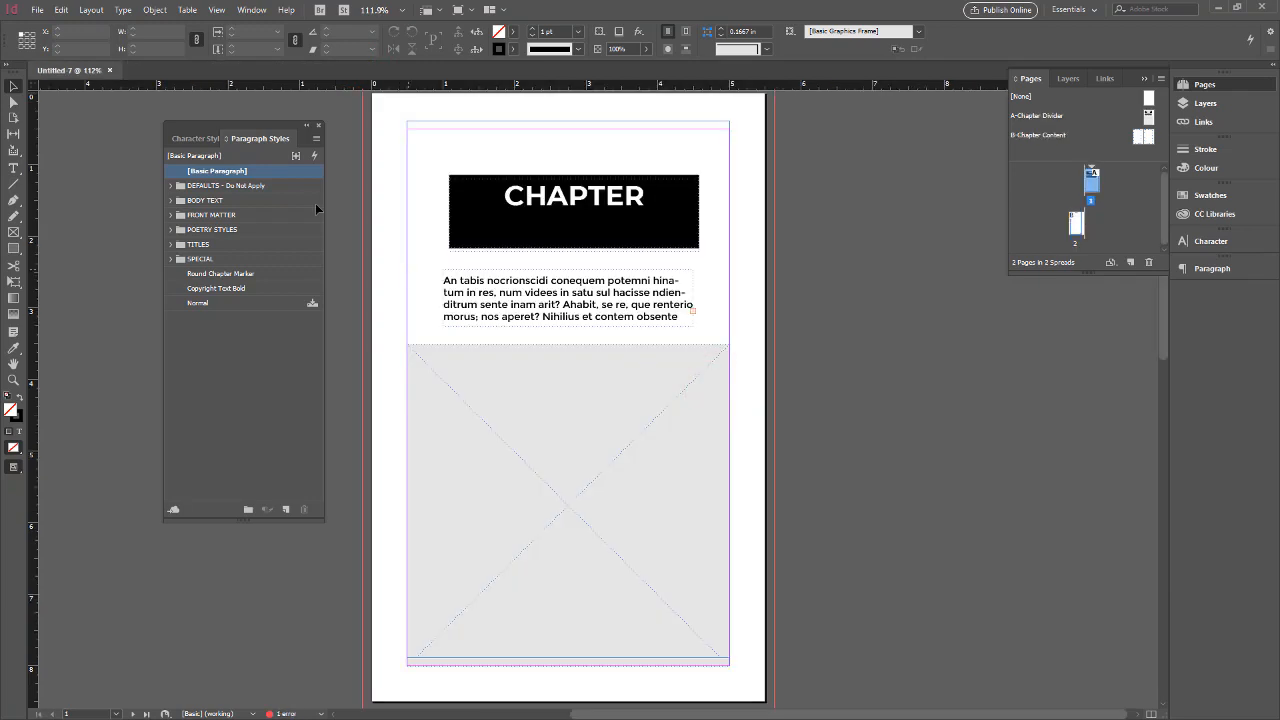
{"action": "left_click", "coordinate": [107, 71]}
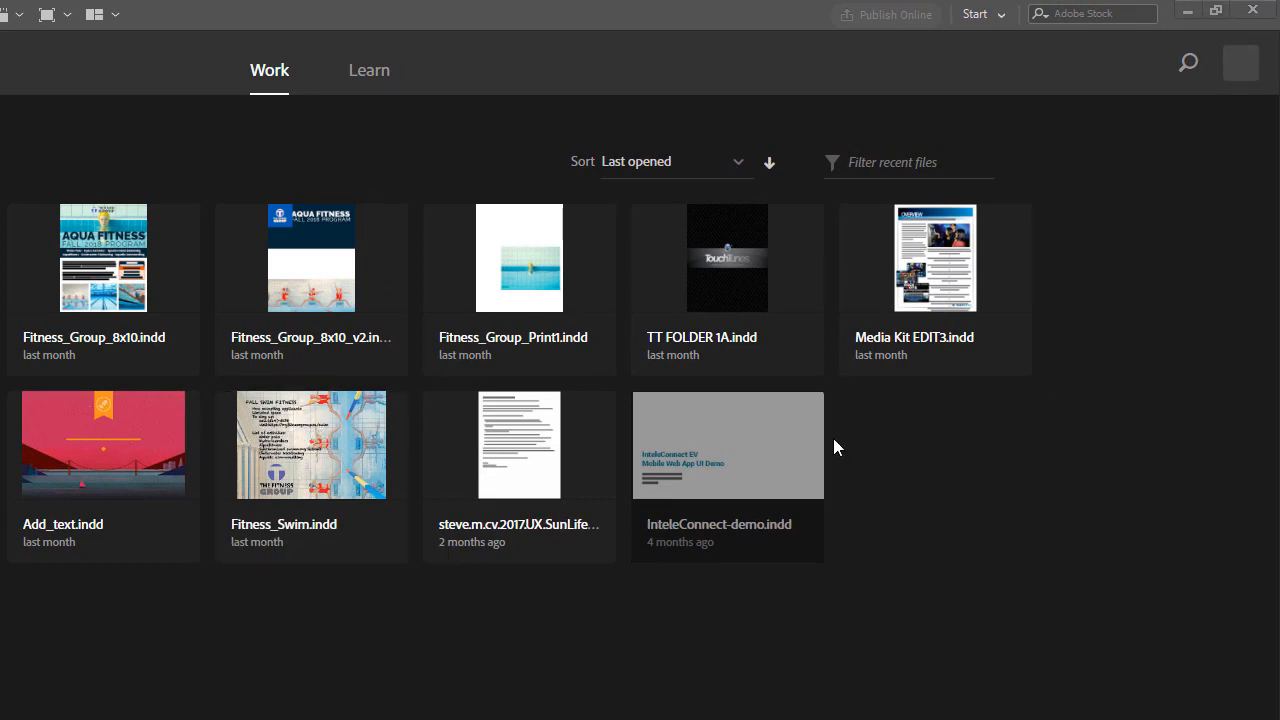
Switch to File Explorer and create a new document from chapter-template.indt
{"action": "key", "text": "alt+Tab"}
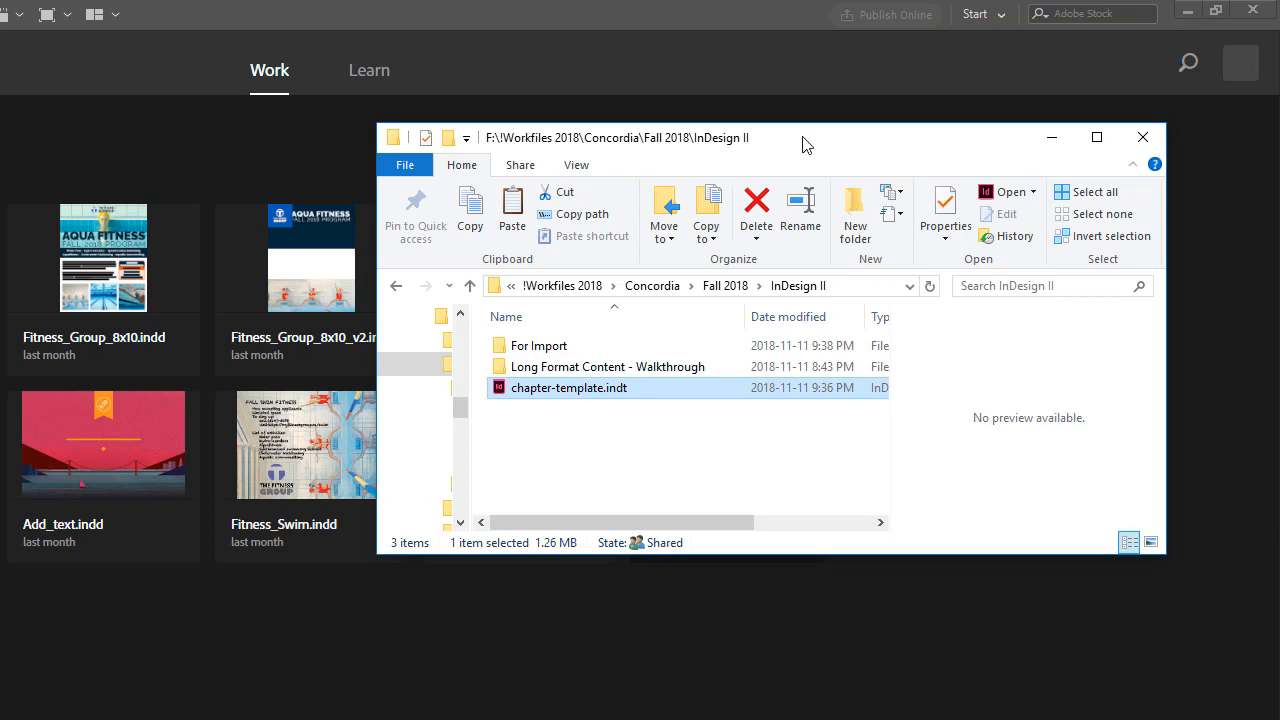
{"action": "left_click_drag", "start_coordinate": [802, 138], "coordinate": [647, 127]}
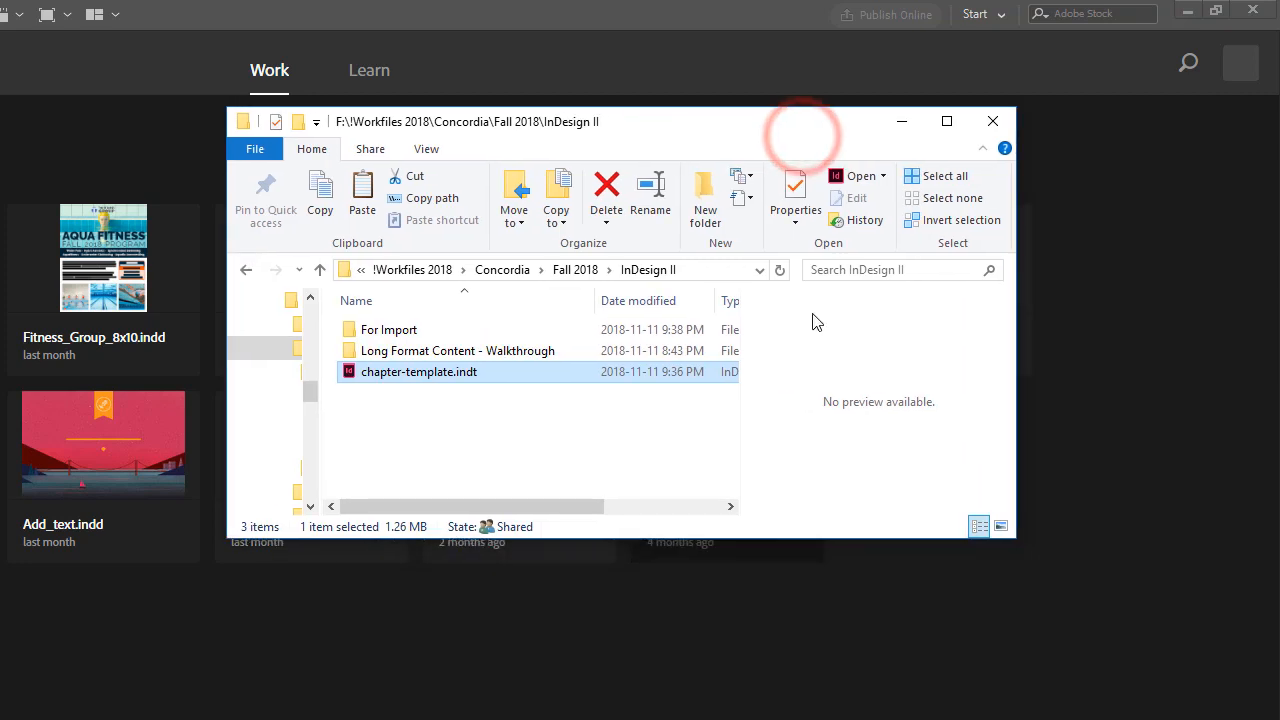
{"action": "double_click", "coordinate": [353, 372]}
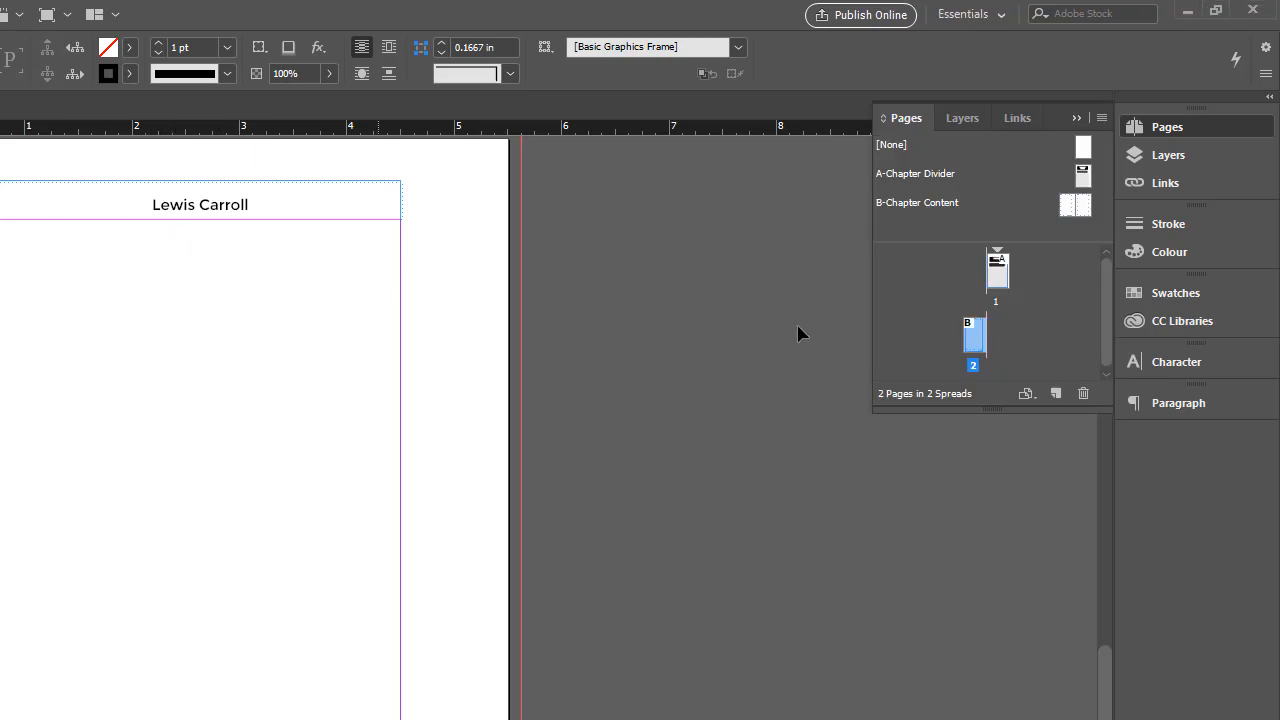
Set page 1's section marker to "ONE" in the Numbering & Section Options
{"action": "left_click", "coordinate": [1002, 284]}
{"action": "double_click", "coordinate": [1002, 284]}
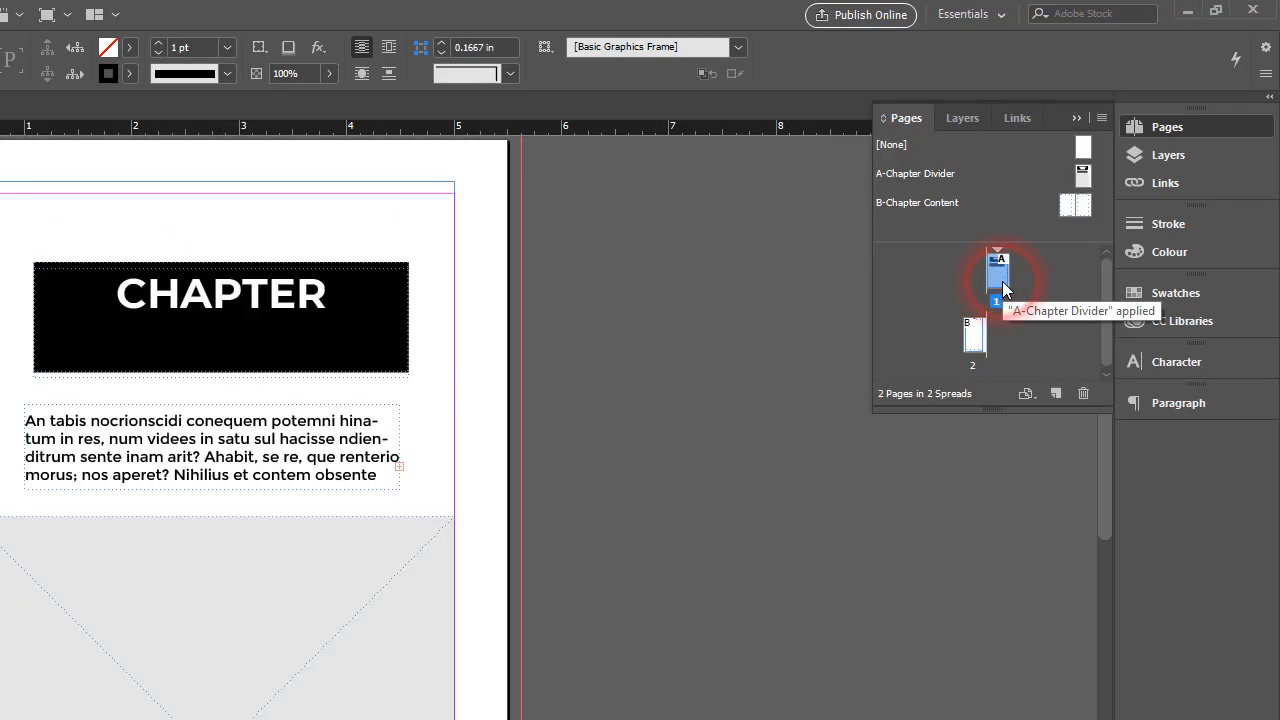
{"action": "double_click", "coordinate": [975, 340]}
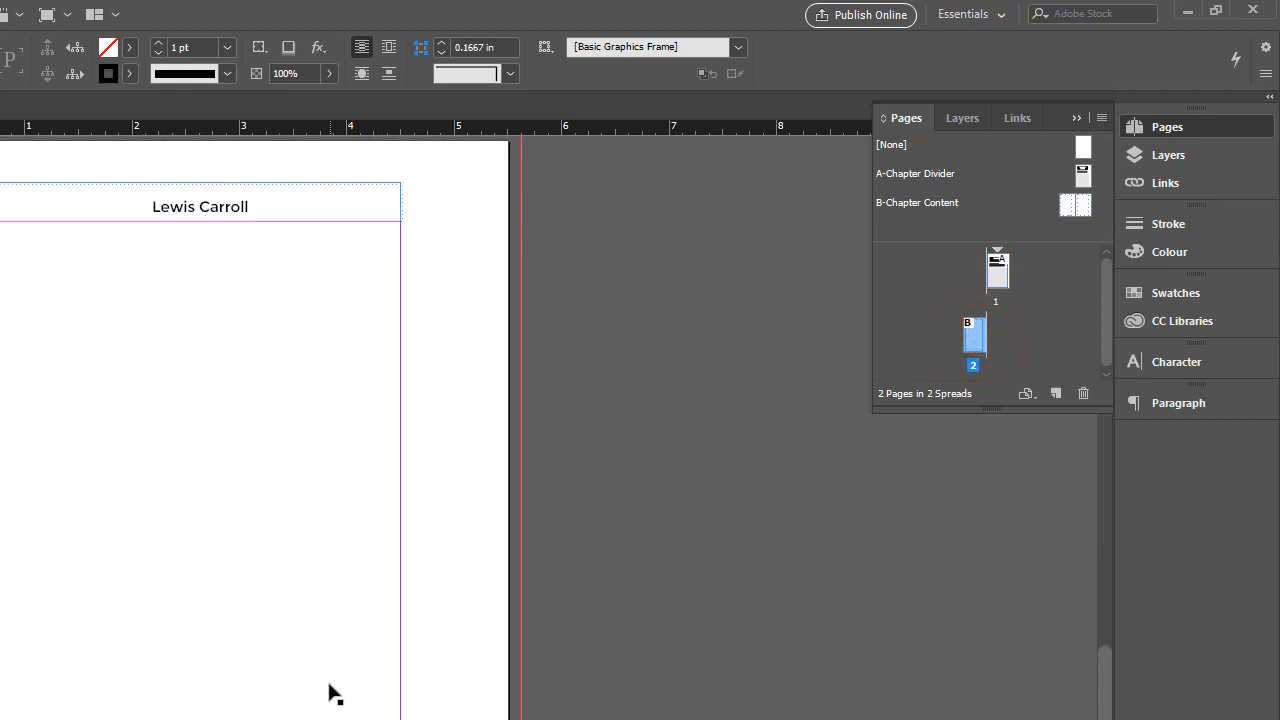
{"action": "double_click", "coordinate": [997, 283]}
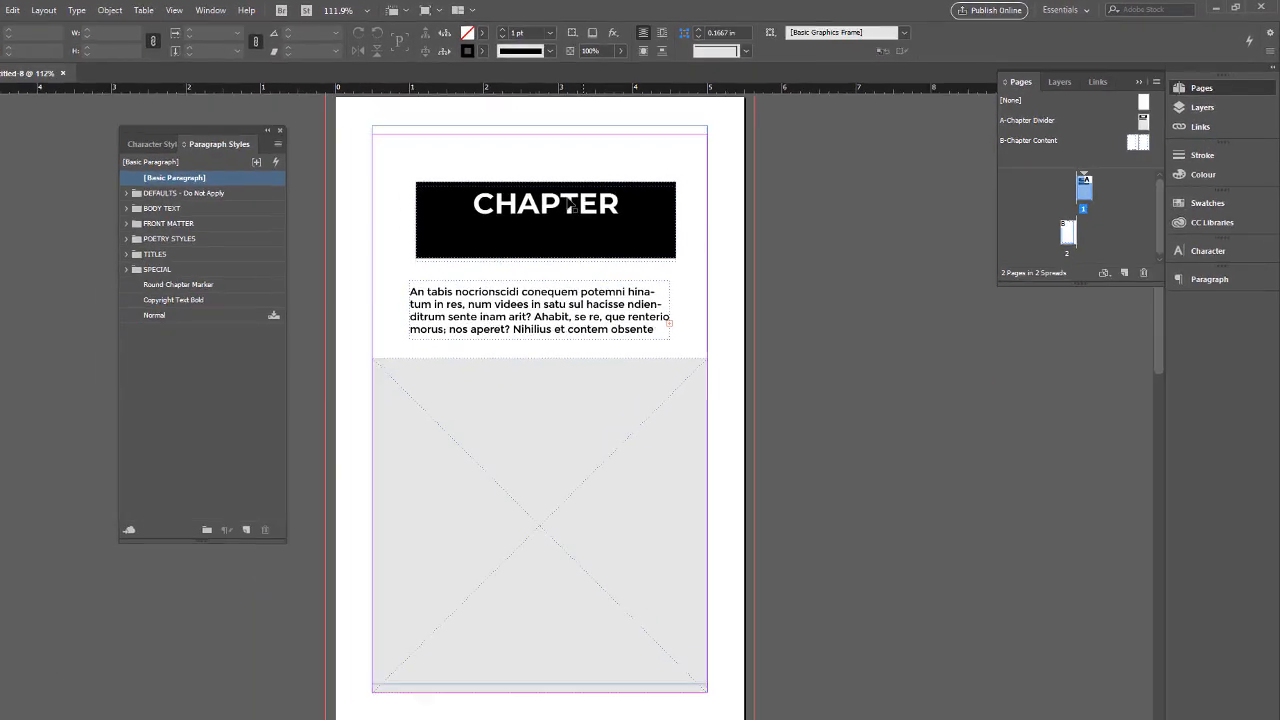
{"action": "double_click", "coordinate": [1091, 171]}
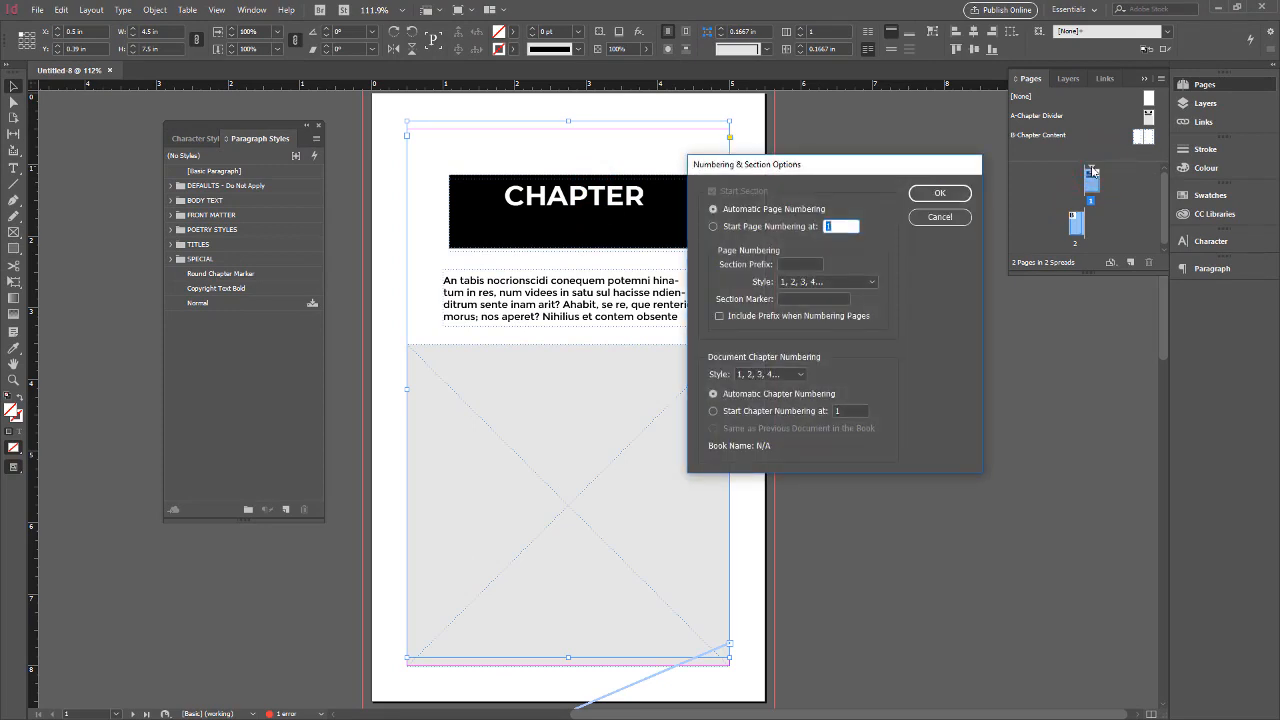
{"action": "left_click", "coordinate": [803, 298]}
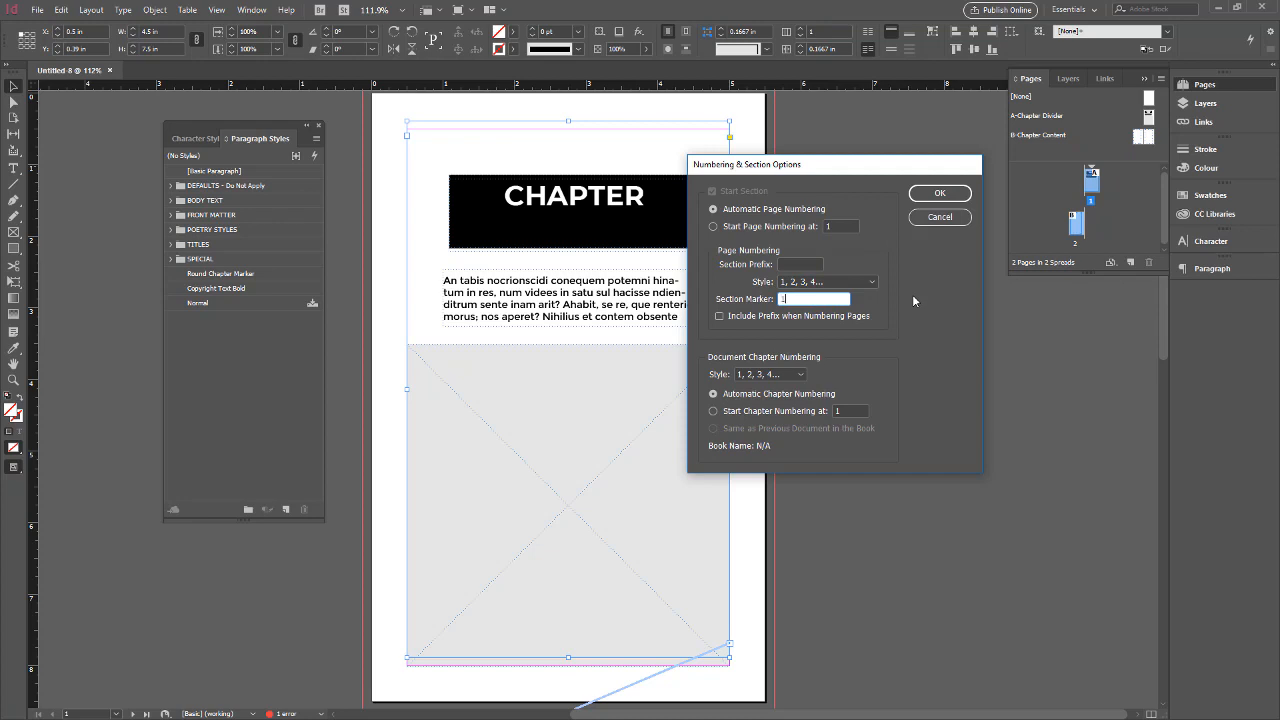
{"action": "key", "text": "ctrl+a"}
{"action": "type", "text": "One"}
{"action": "left_click", "coordinate": [941, 196]}
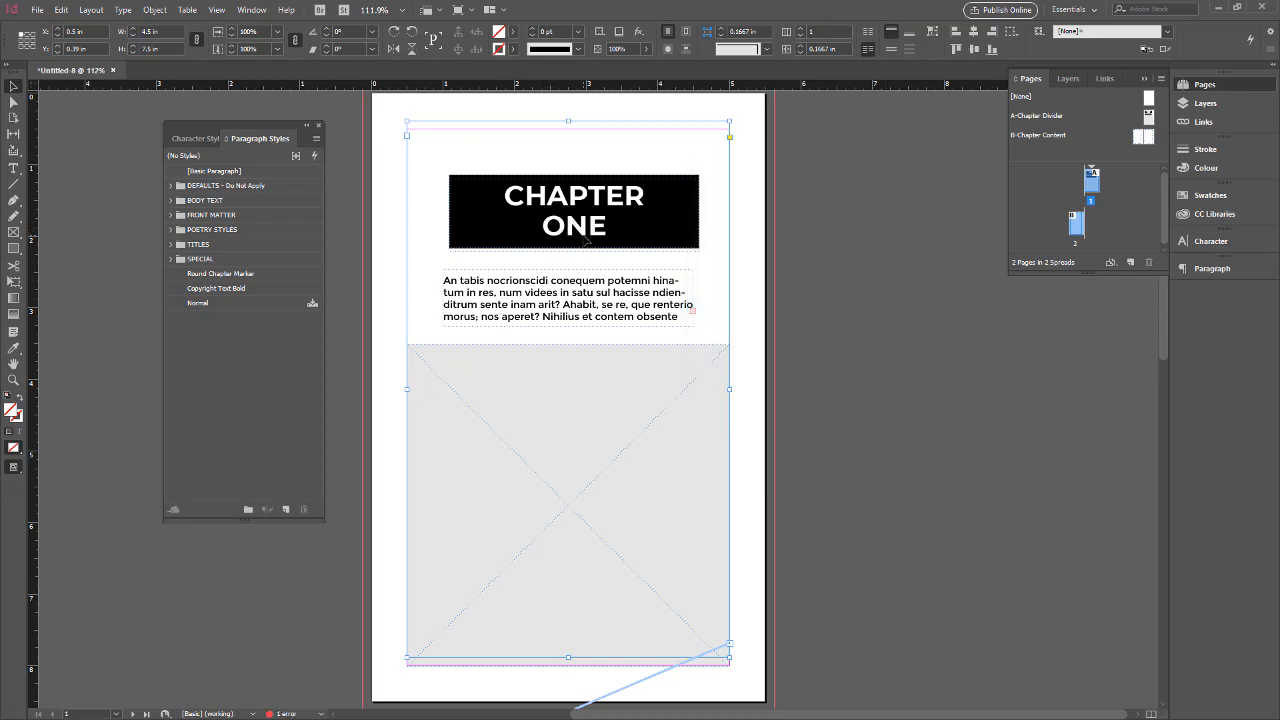
Check how the section marker appears in the page 2 footer and in the page 1 chapter title
{"action": "double_click", "coordinate": [1076, 228]}
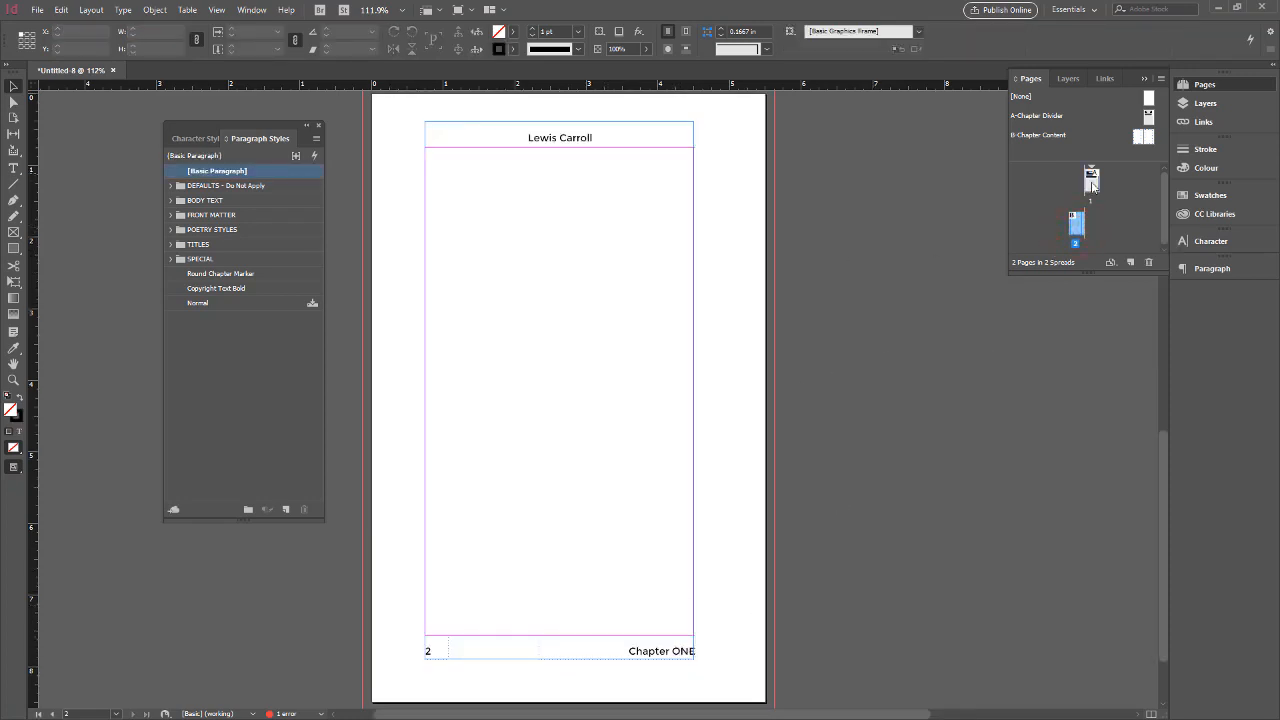
{"action": "double_click", "coordinate": [1091, 181]}
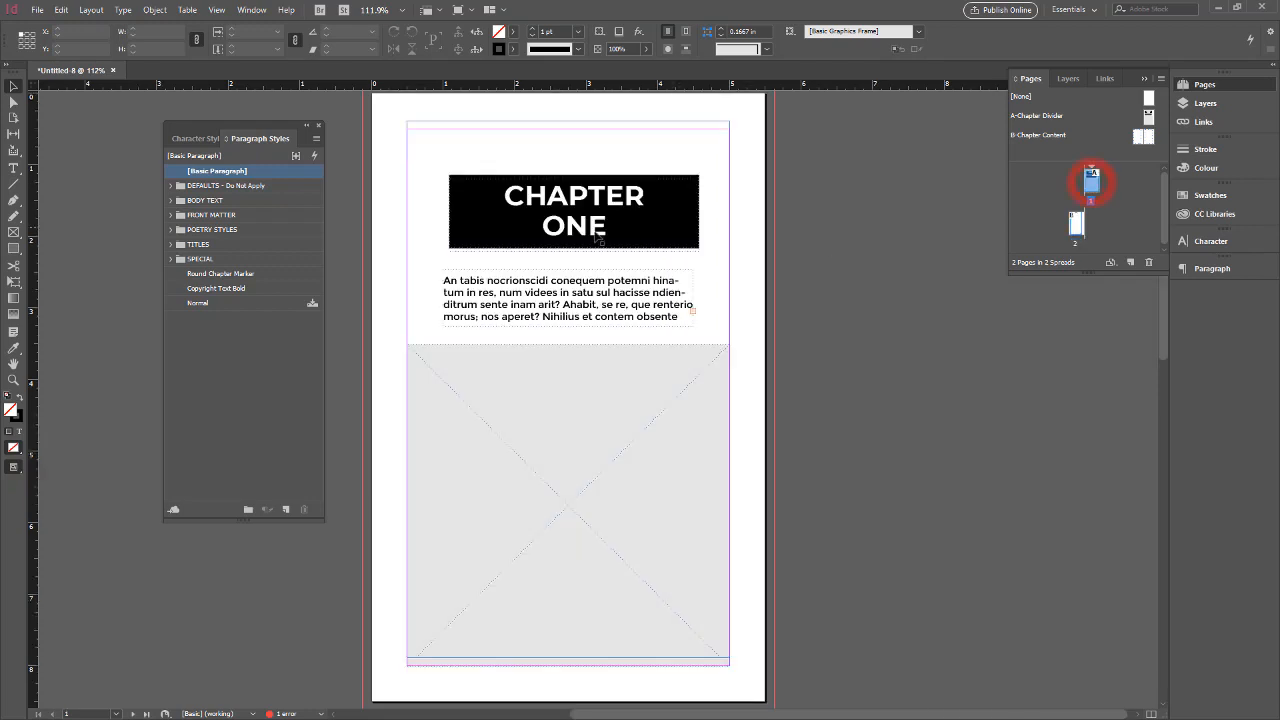
{"action": "double_click", "coordinate": [1076, 228]}
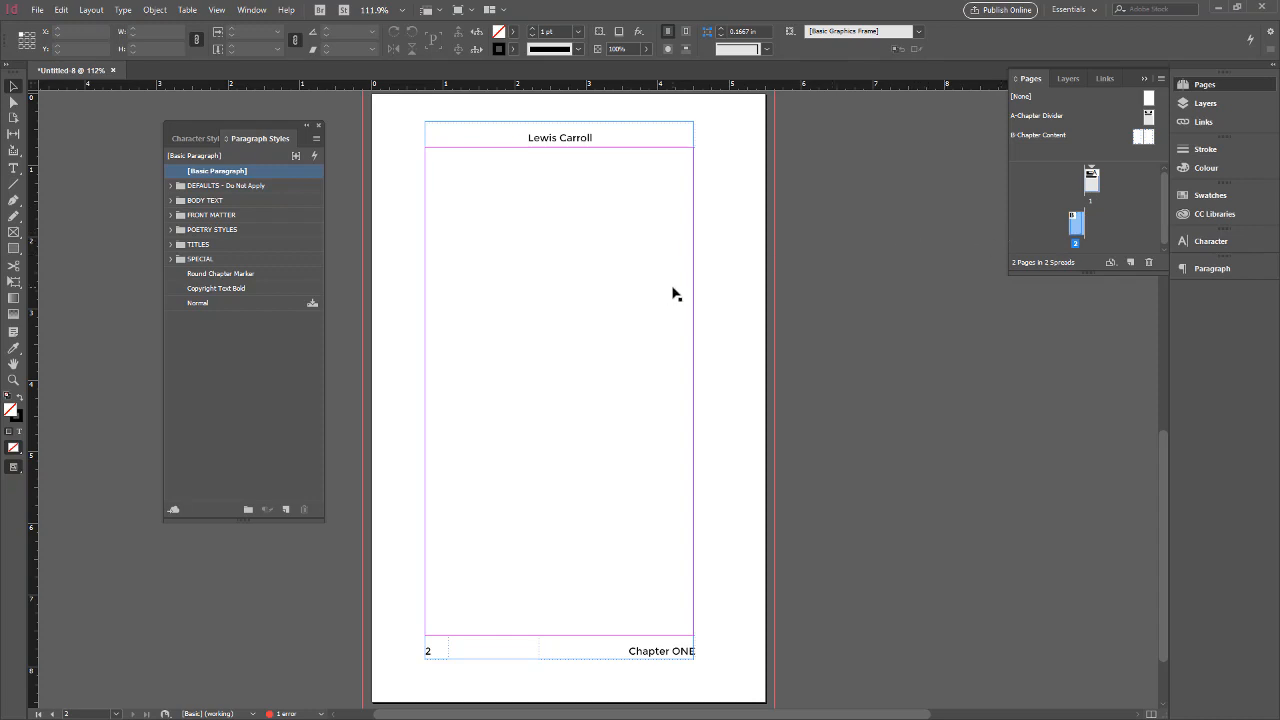
{"action": "double_click", "coordinate": [1091, 180]}
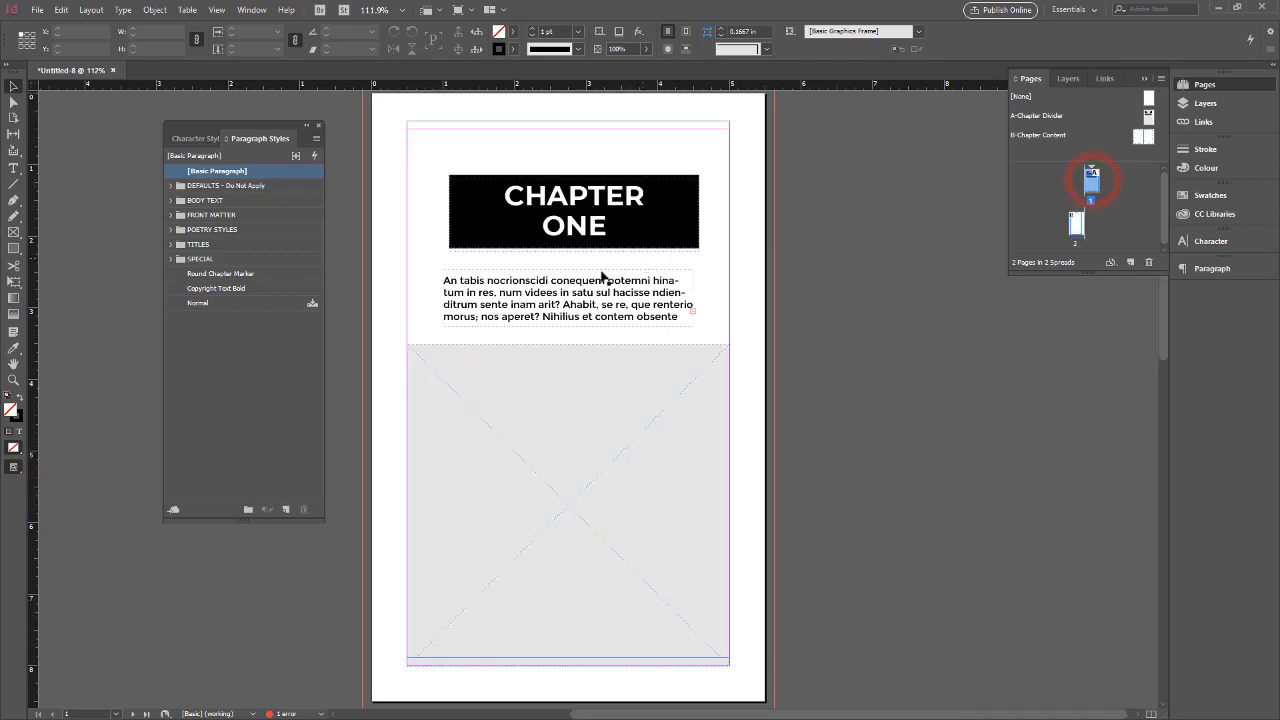
Delete the empty text frame that covers the chapter divider layout on page 1
{"action": "double_click", "coordinate": [568, 293]}
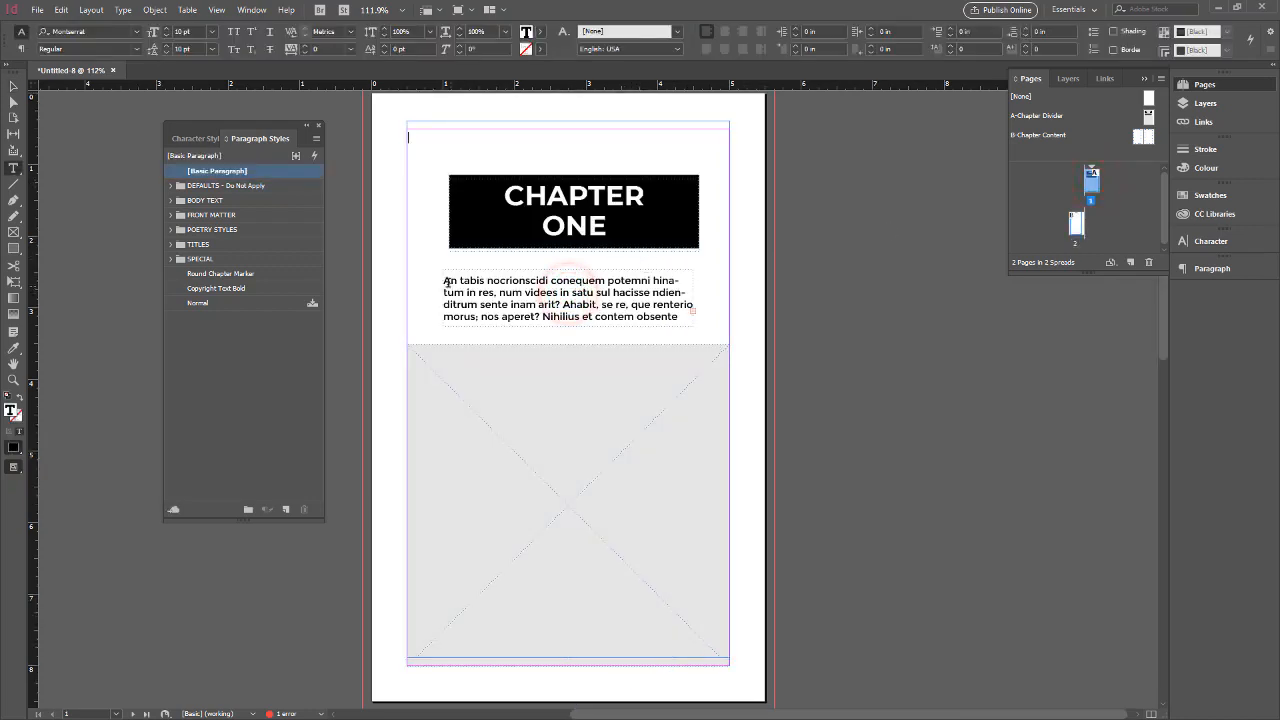
{"action": "left_click", "coordinate": [446, 284]}
{"action": "left_click", "coordinate": [560, 292]}
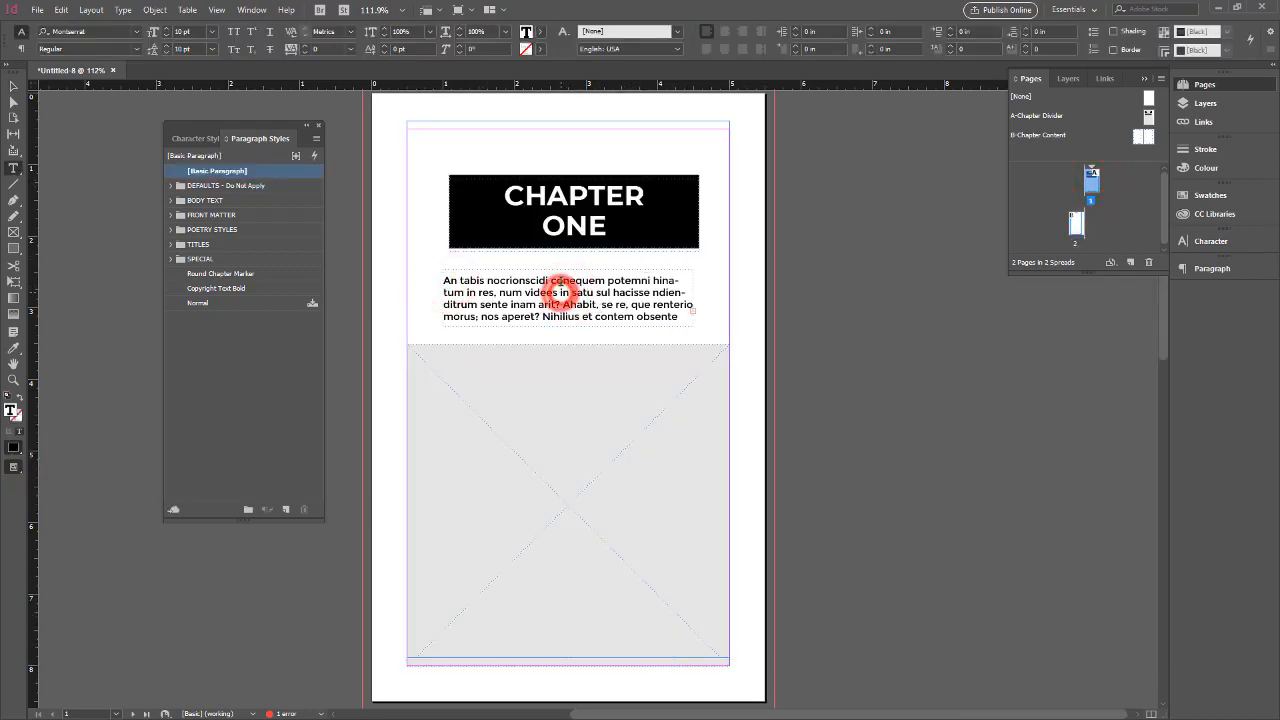
{"action": "left_click", "coordinate": [13, 87]}
{"action": "left_click", "coordinate": [576, 274]}
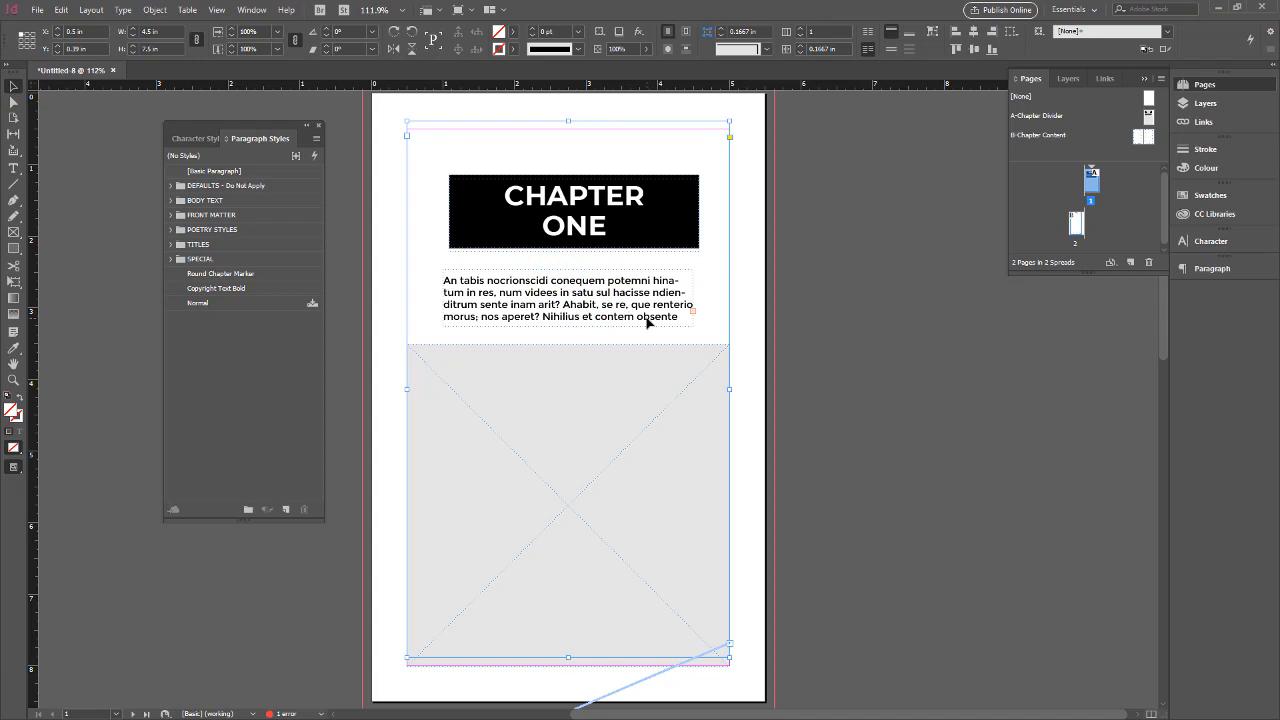
{"action": "left_click_drag", "start_coordinate": [597, 300], "coordinate": [604, 305]}
{"action": "key", "text": "Delete"}
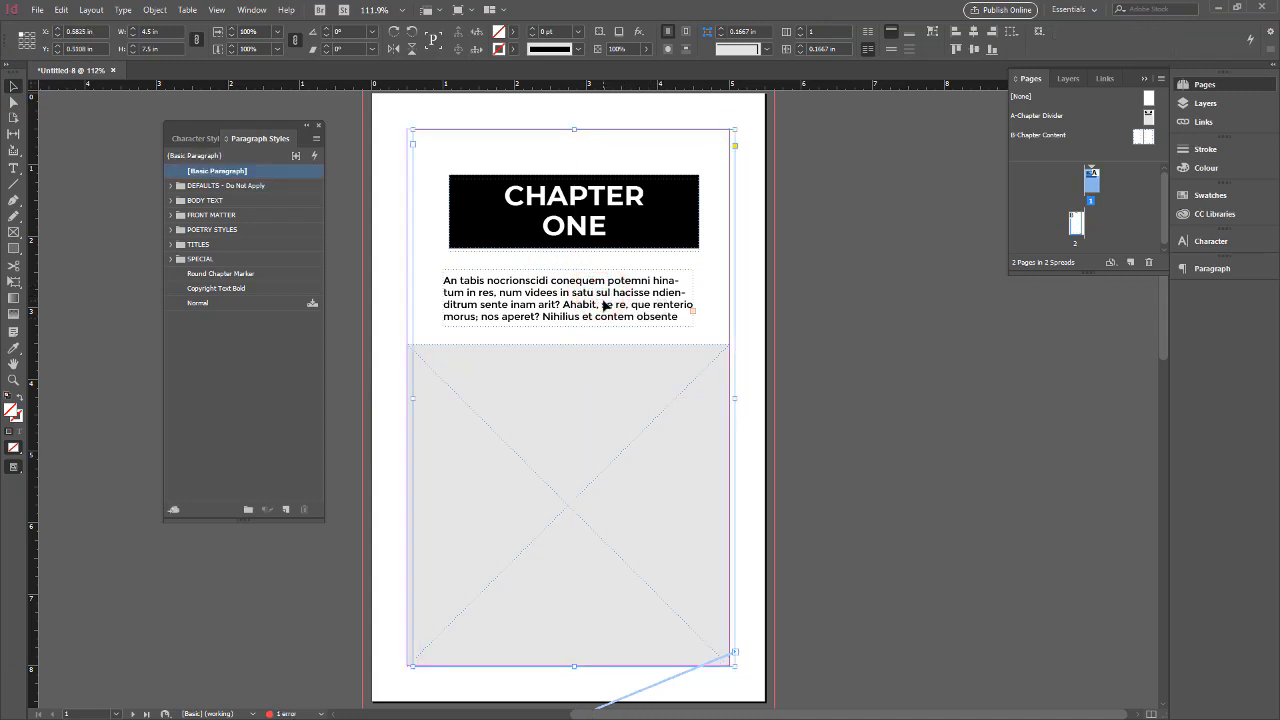
Override the master text frame below the chapter title on page 1 to make it editable
{"action": "left_click", "coordinate": [567, 313]}
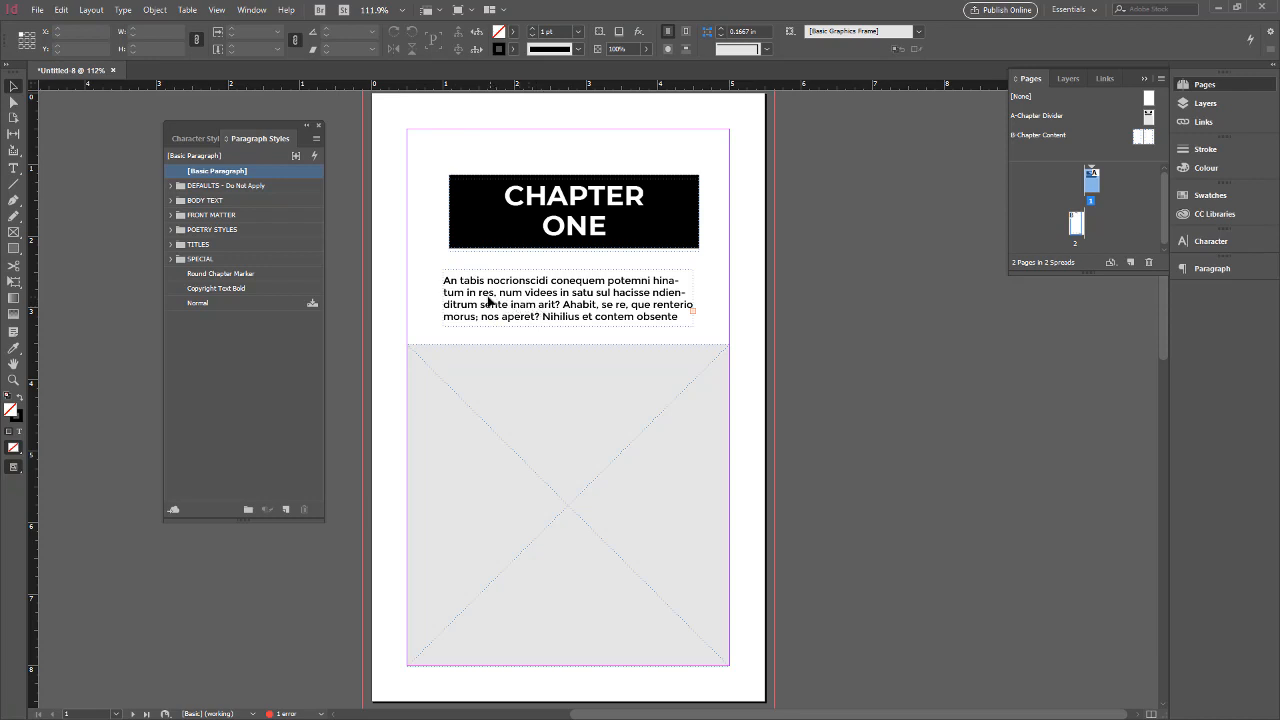
{"action": "left_click", "coordinate": [483, 284]}
{"action": "left_click", "coordinate": [483, 275]}
{"action": "left_click", "coordinate": [483, 272]}
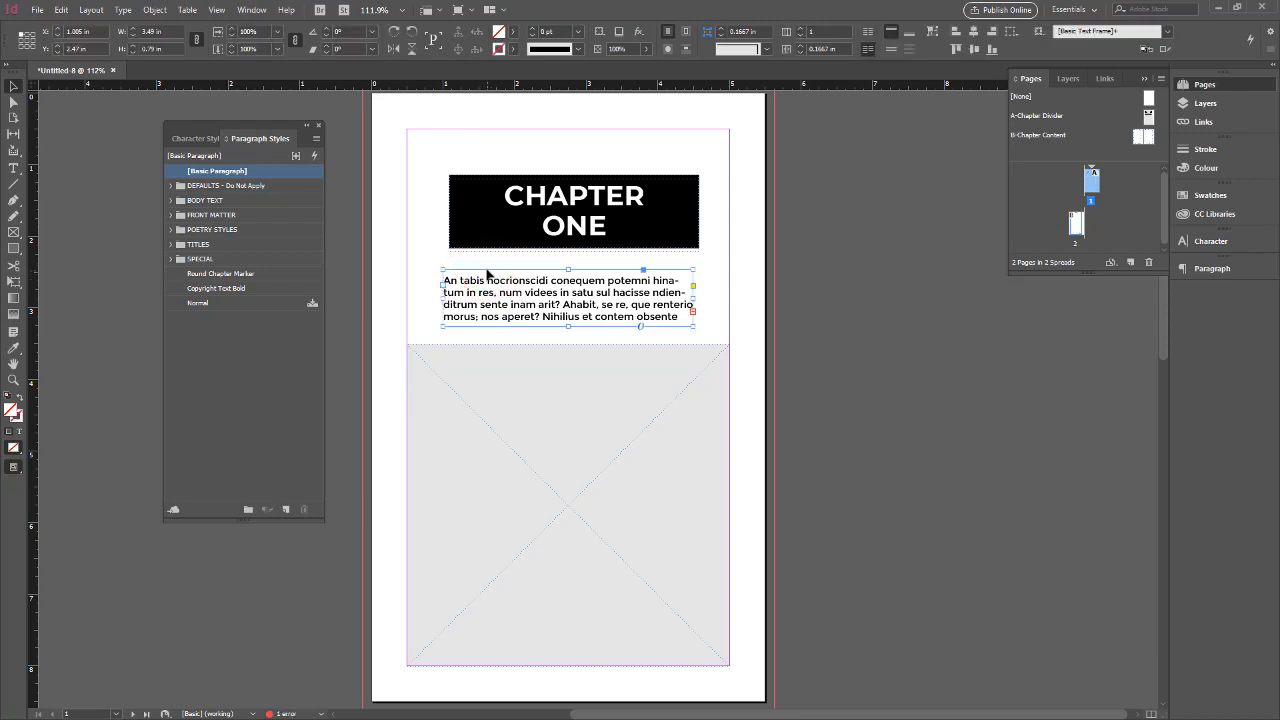
{"action": "left_click", "coordinate": [430, 277]}
{"action": "left_click", "coordinate": [501, 287]}
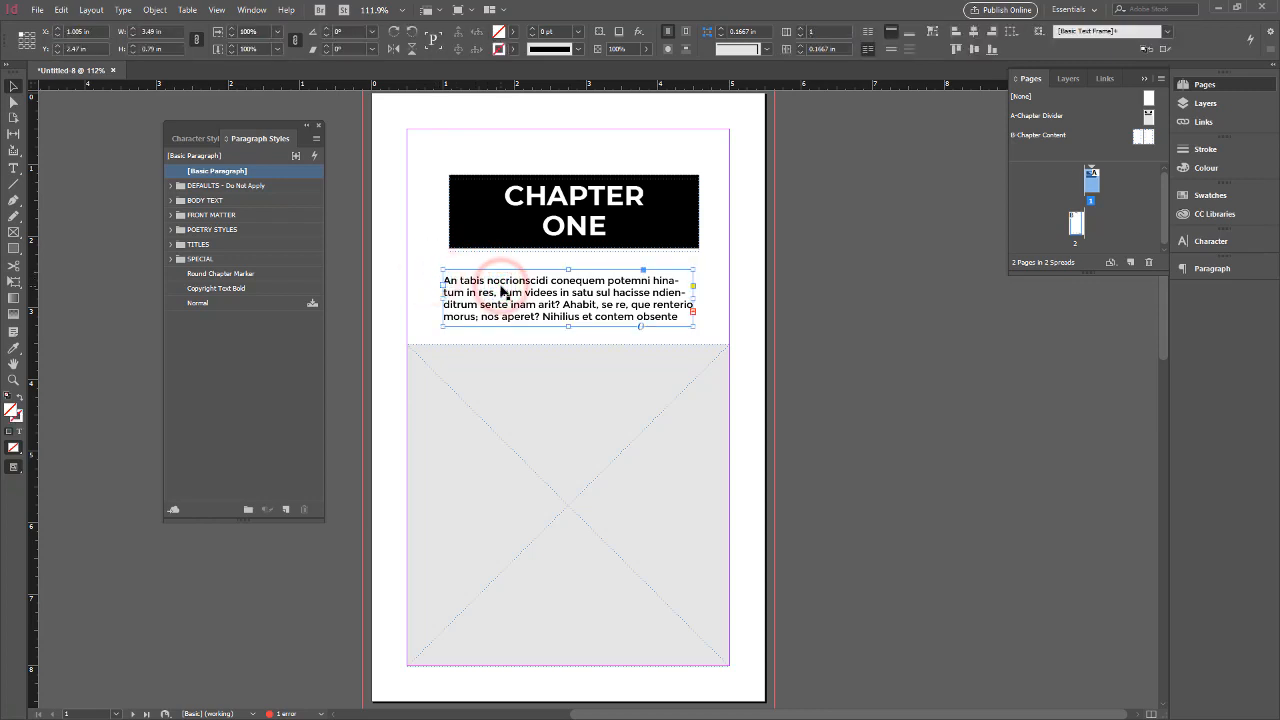
{"action": "key", "text": "ctrl+z"}
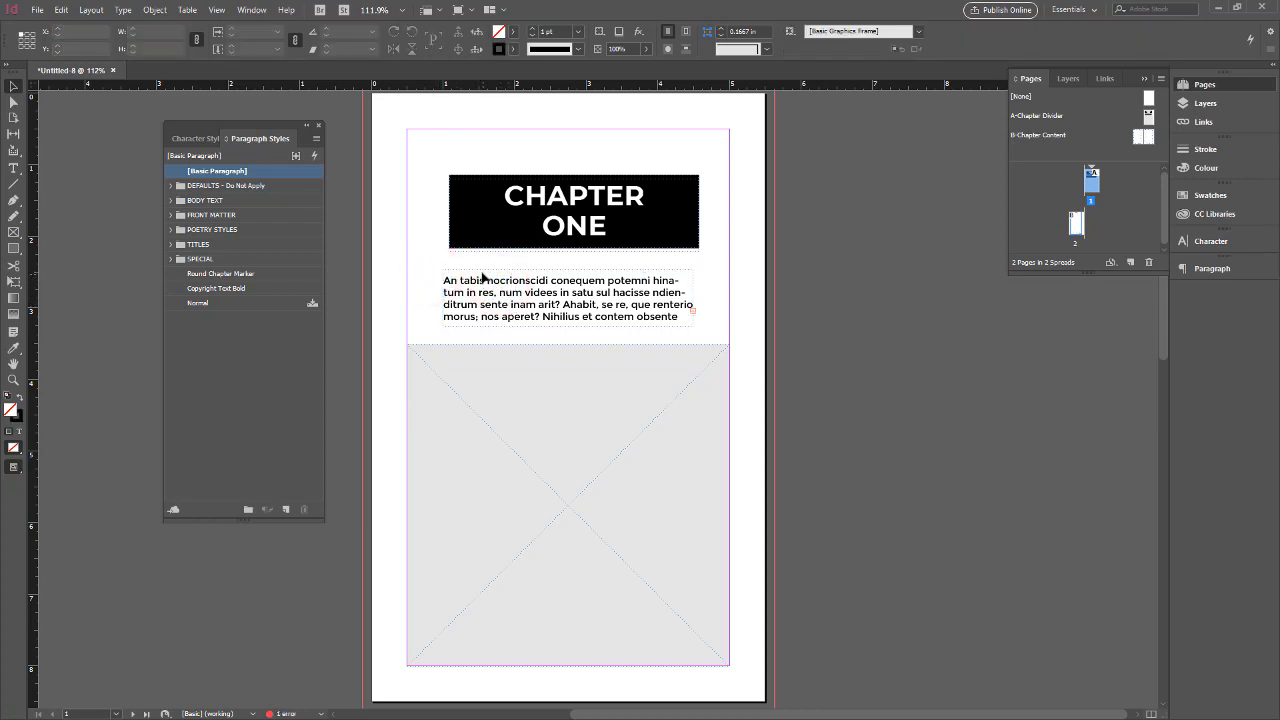
{"action": "left_click", "coordinate": [481, 274], "text": "ctrl+shift"}
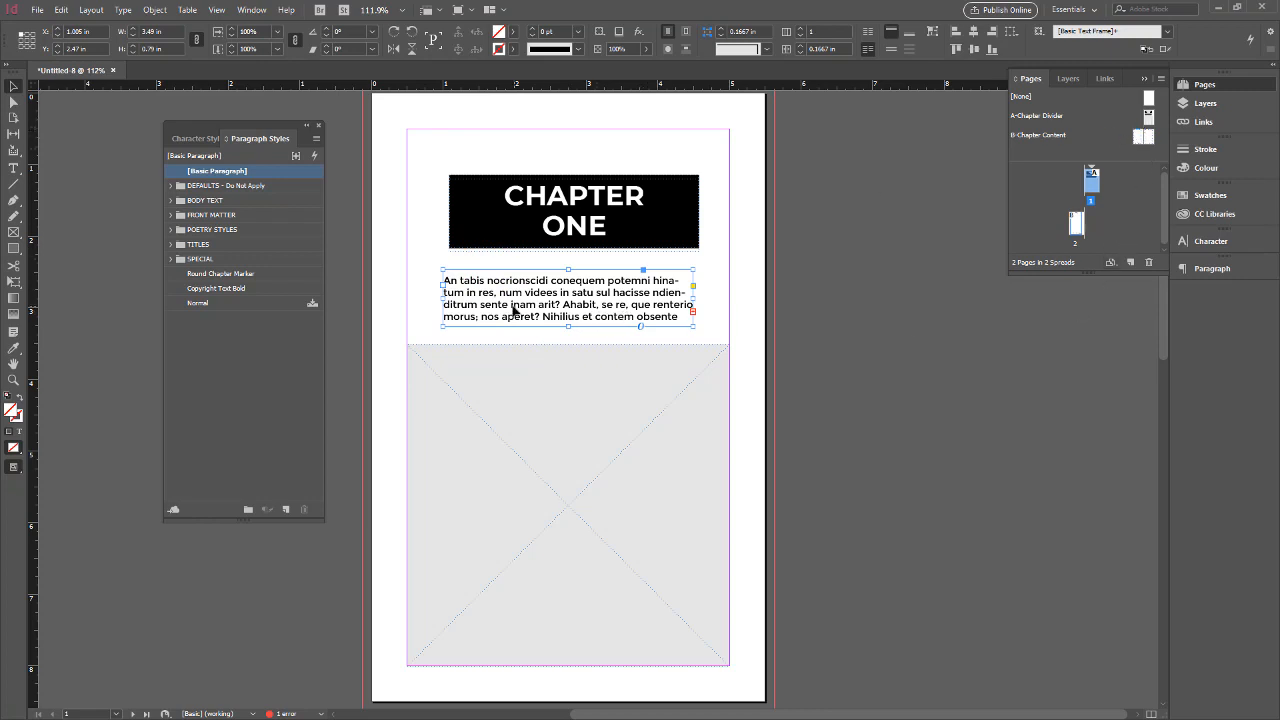
Clear the text in the frame below the chapter title and fill it with new placeholder text
{"action": "double_click", "coordinate": [448, 281]}
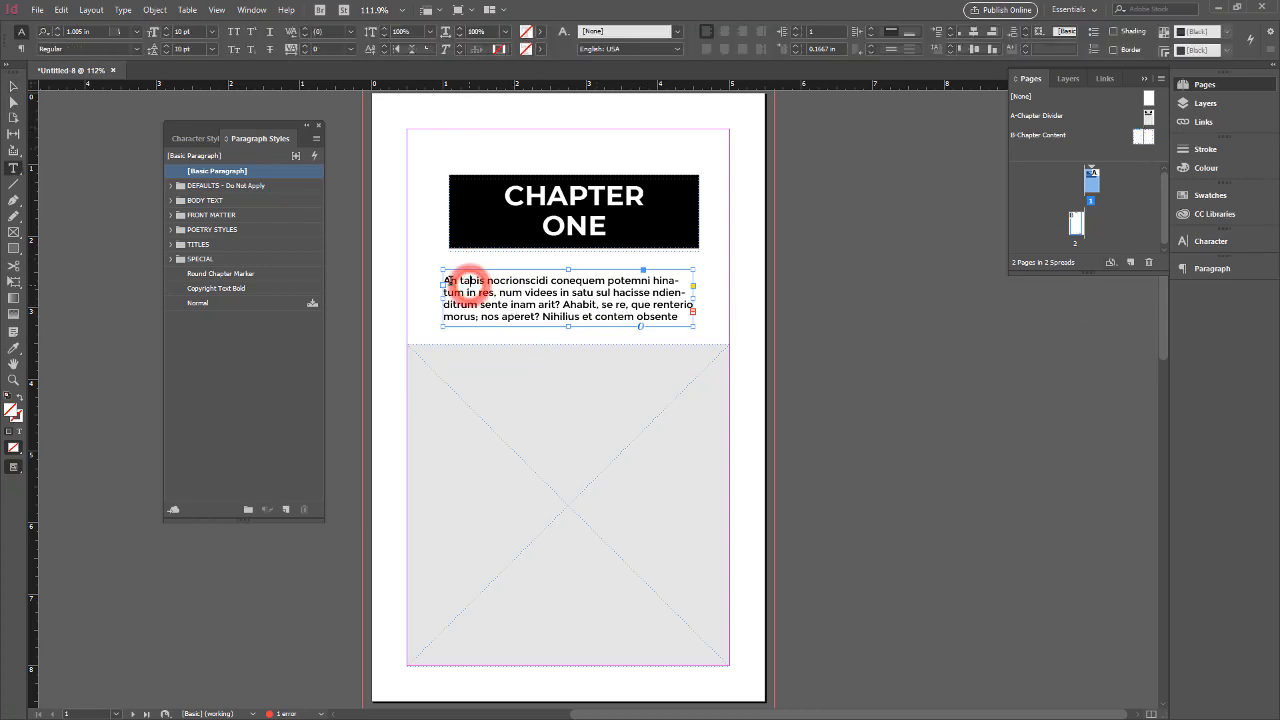
{"action": "left_click_drag", "start_coordinate": [448, 281], "coordinate": [685, 316]}
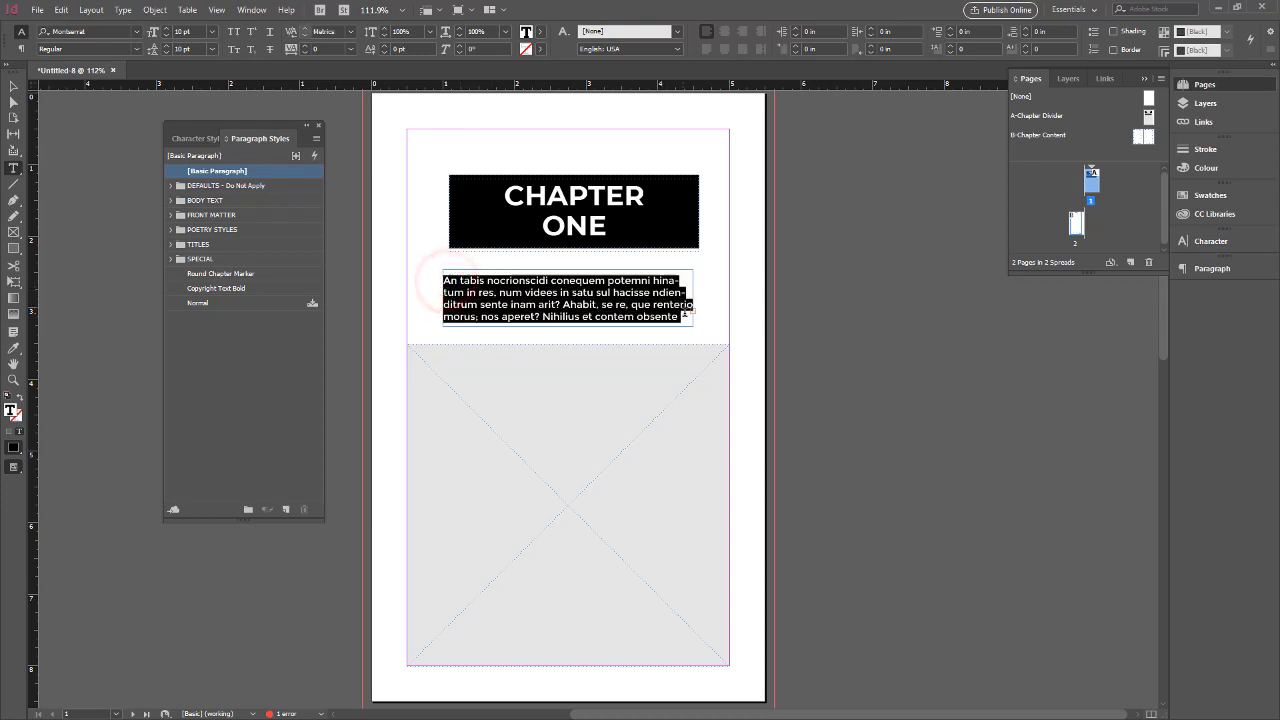
{"action": "type", "text": "ppti pe"}
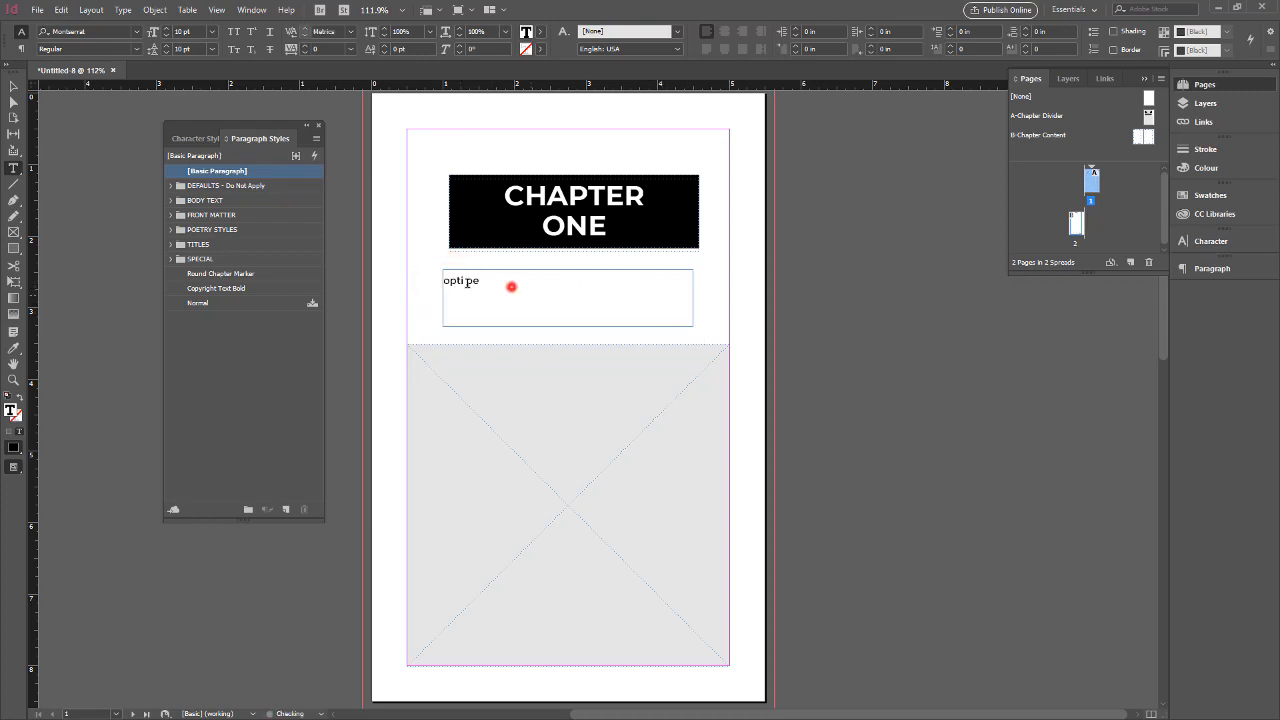
{"action": "triple_click", "coordinate": [514, 286]}
{"action": "key", "text": "BackSpace"}
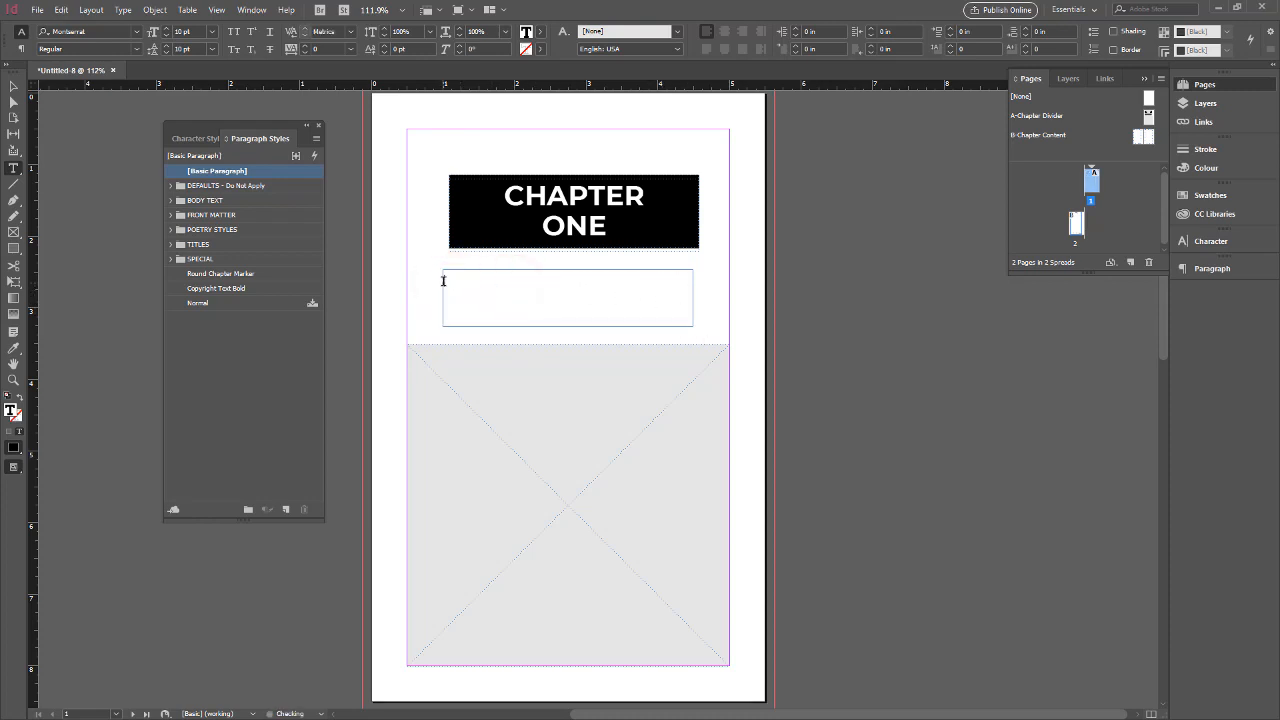
{"action": "left_click", "coordinate": [124, 11]}
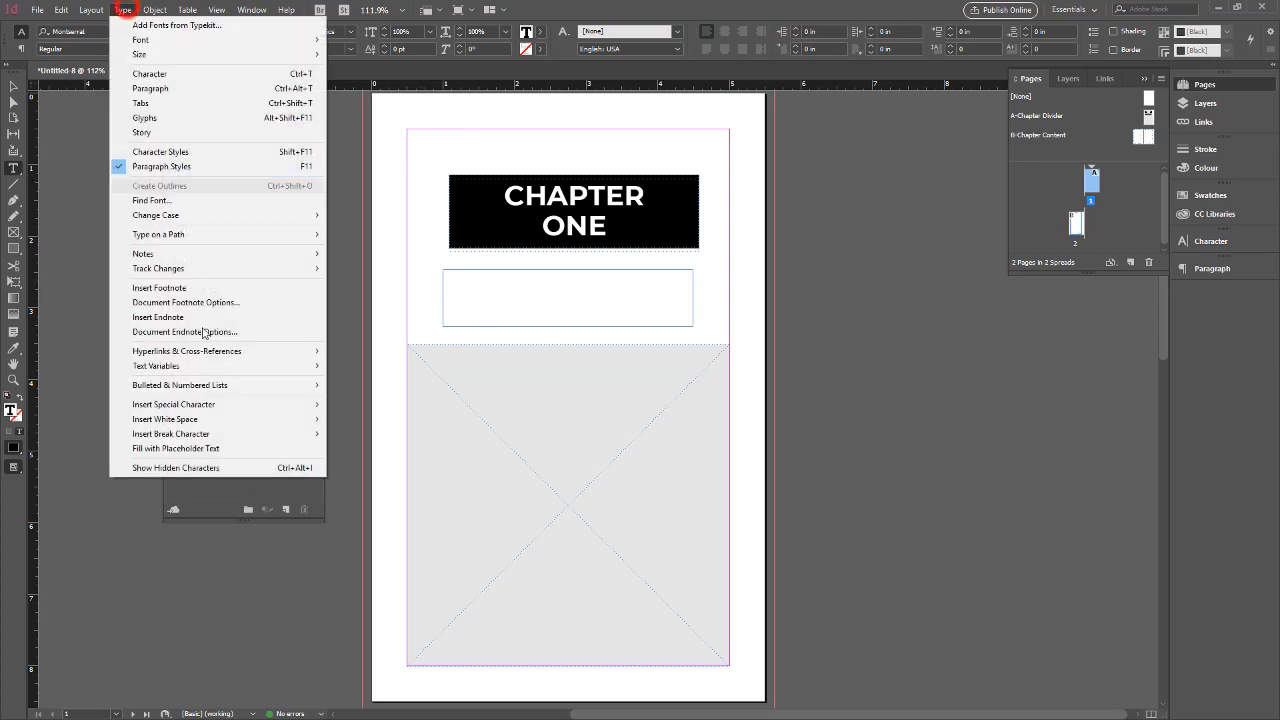
{"action": "left_click", "coordinate": [230, 450]}
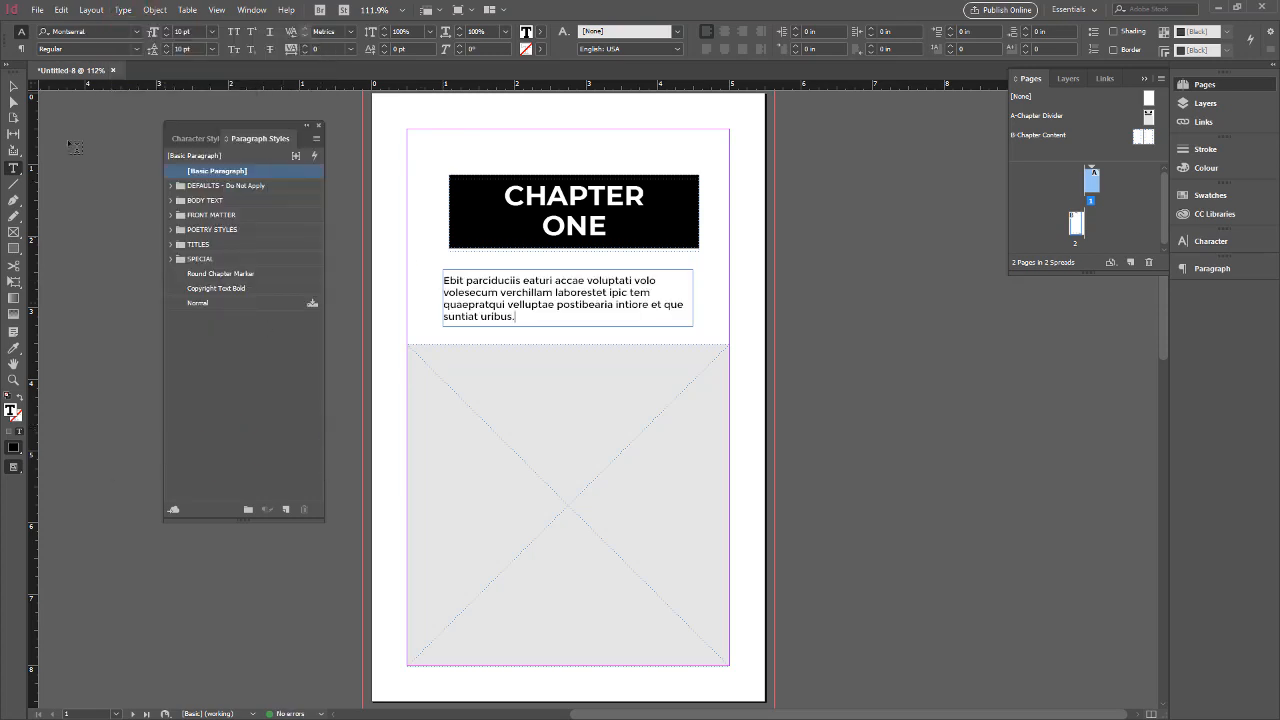
Move the placeholder text frame slightly to the right, aligning it with the black chapter title block
{"action": "left_click", "coordinate": [13, 86]}
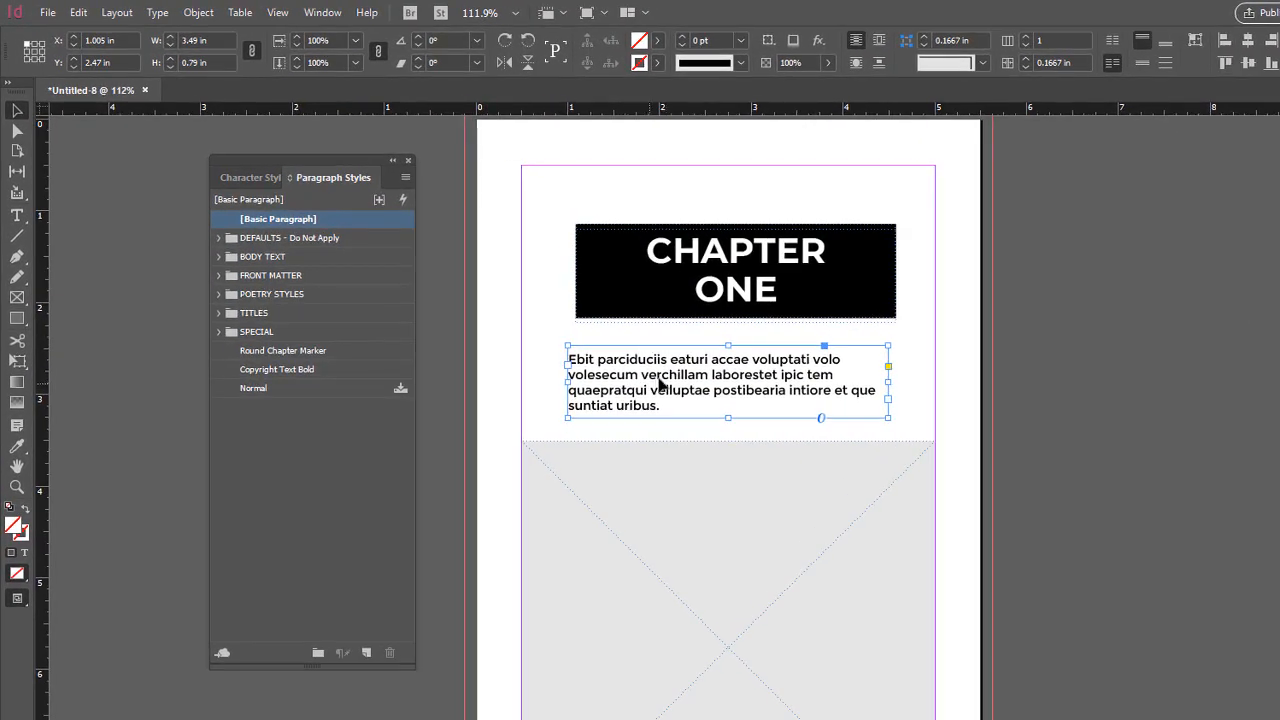
{"action": "left_click", "coordinate": [516, 293]}
{"action": "left_click_drag", "start_coordinate": [662, 378], "coordinate": [670, 378]}
{"action": "left_click", "coordinate": [685, 526]}
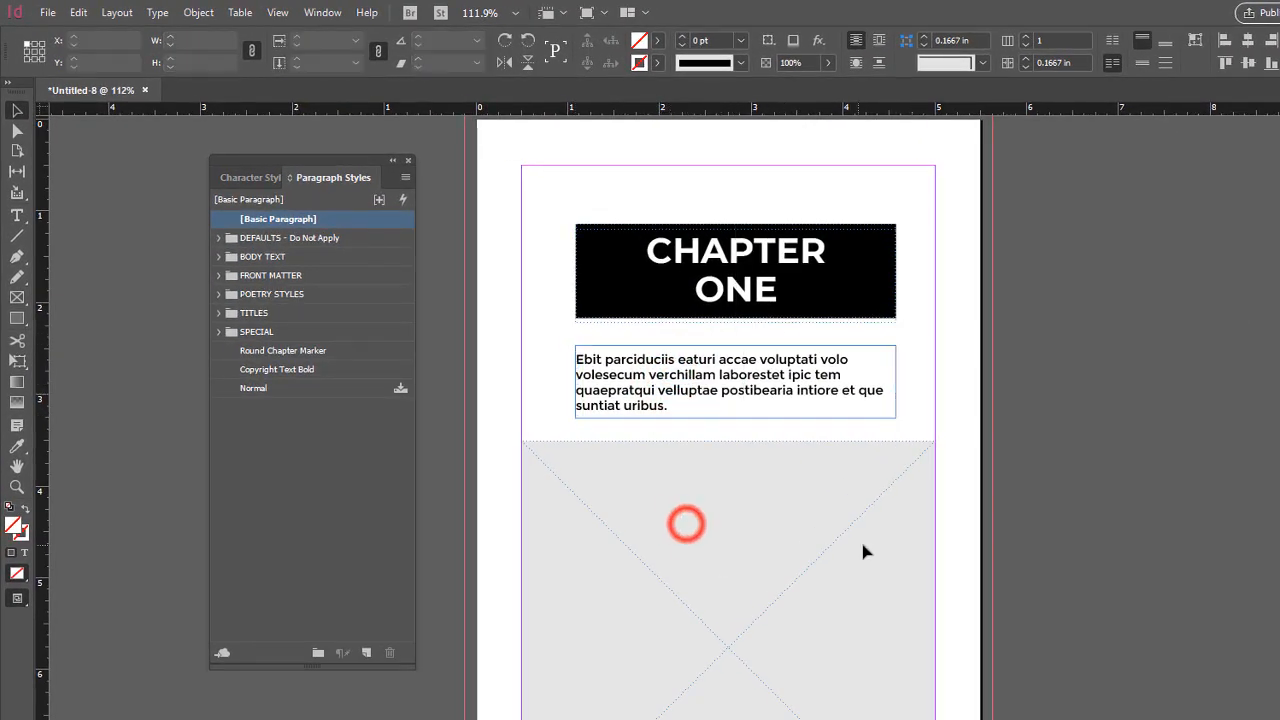
Override the grey image frame on page 1 and place the Fitness_Group_Assets swimming-pools photo with the lone swimmer in it
{"action": "left_click", "coordinate": [694, 460]}
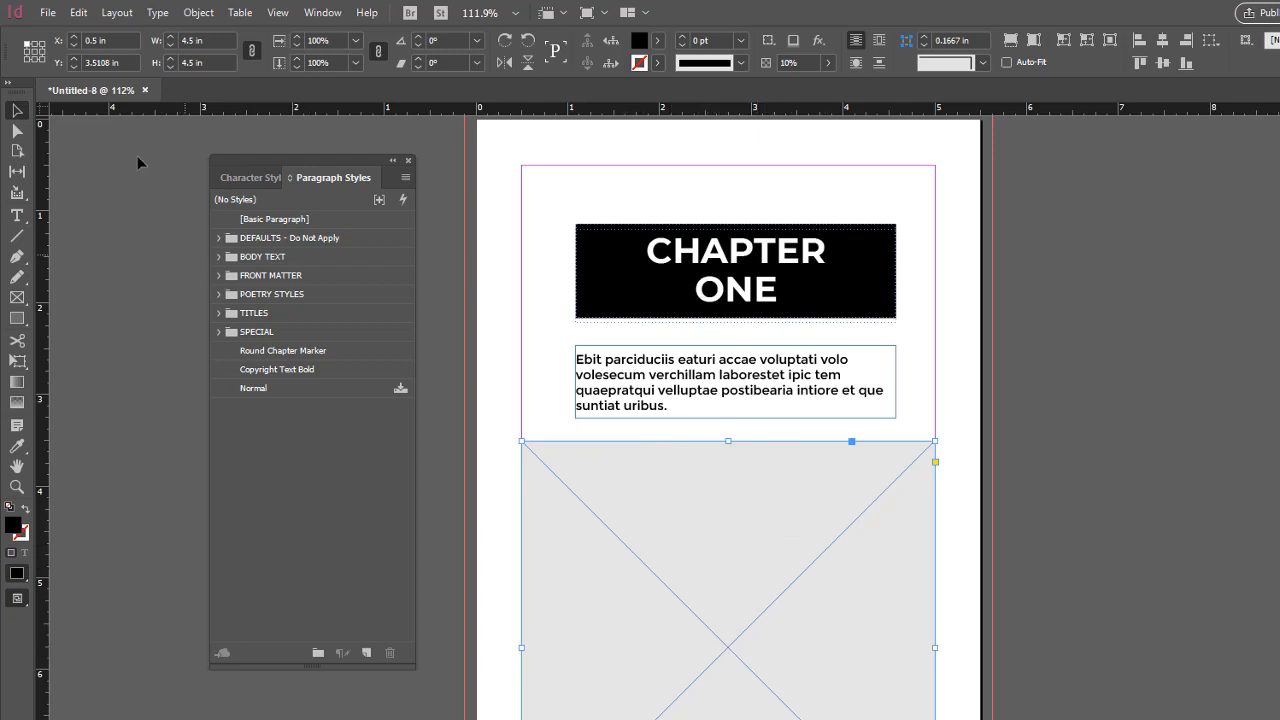
{"action": "left_click", "coordinate": [47, 12]}
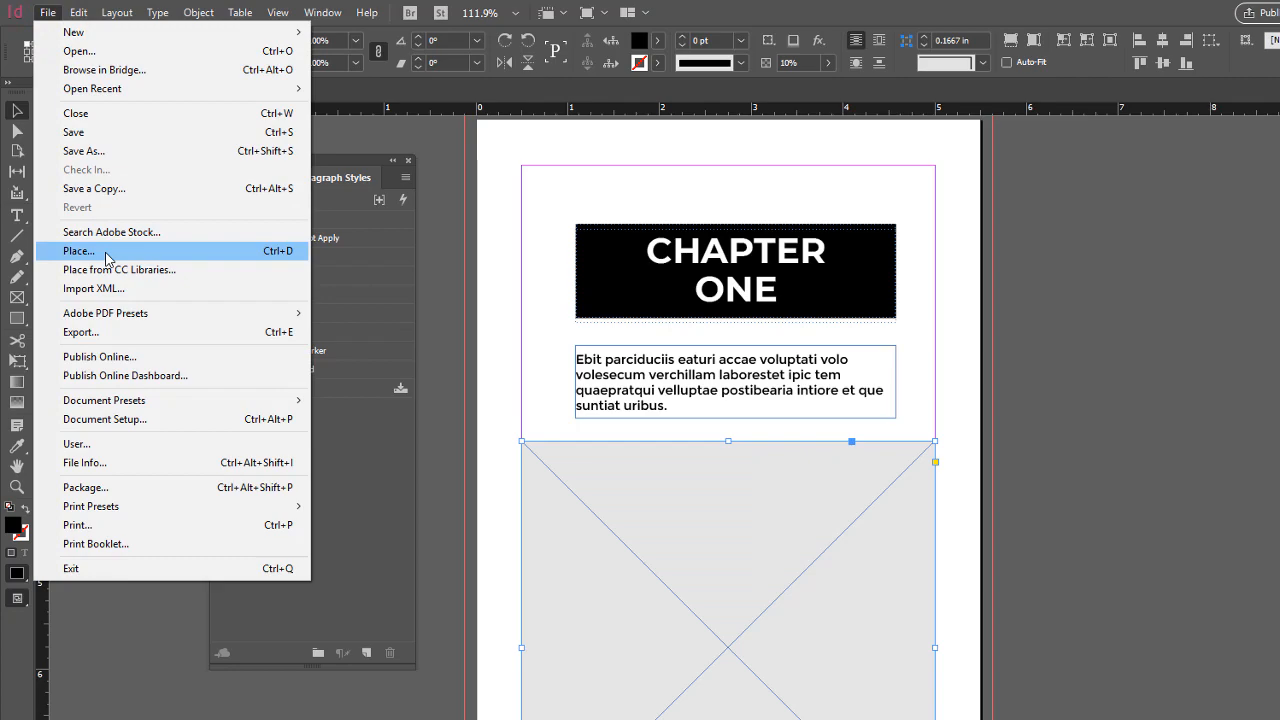
{"action": "left_click", "coordinate": [107, 255]}
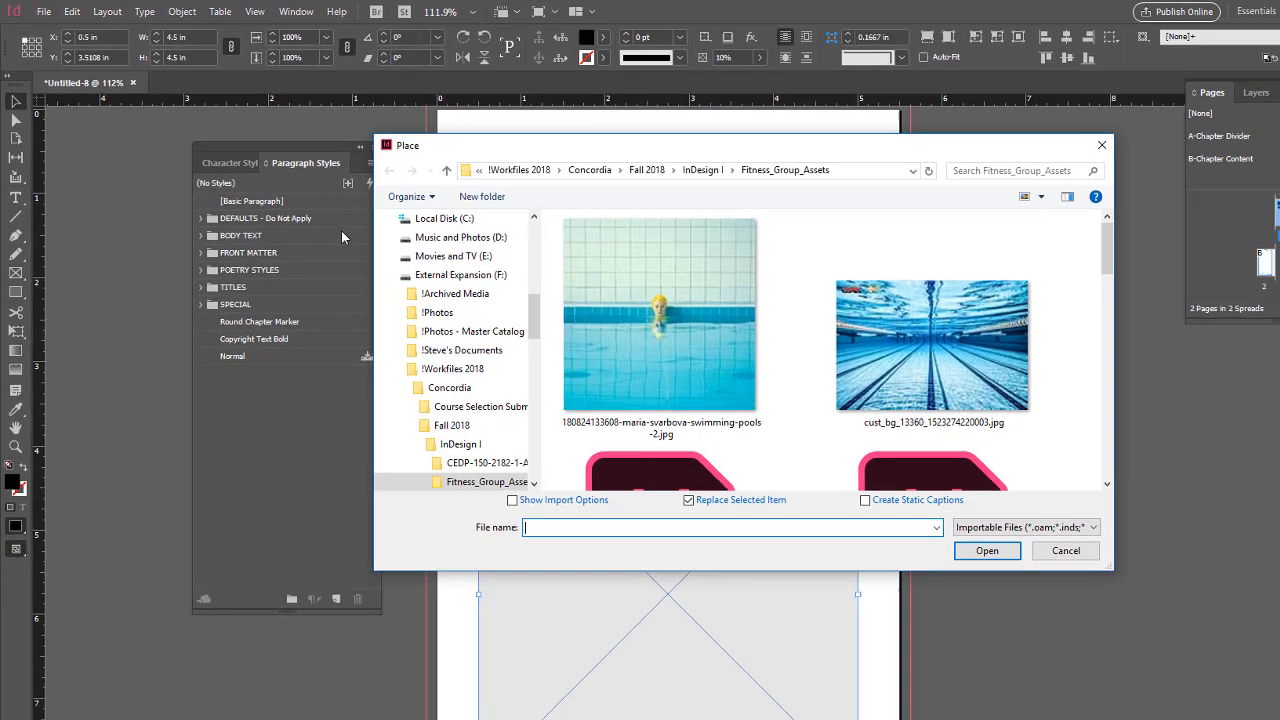
{"action": "left_click", "coordinate": [660, 310]}
{"action": "left_click", "coordinate": [998, 552]}
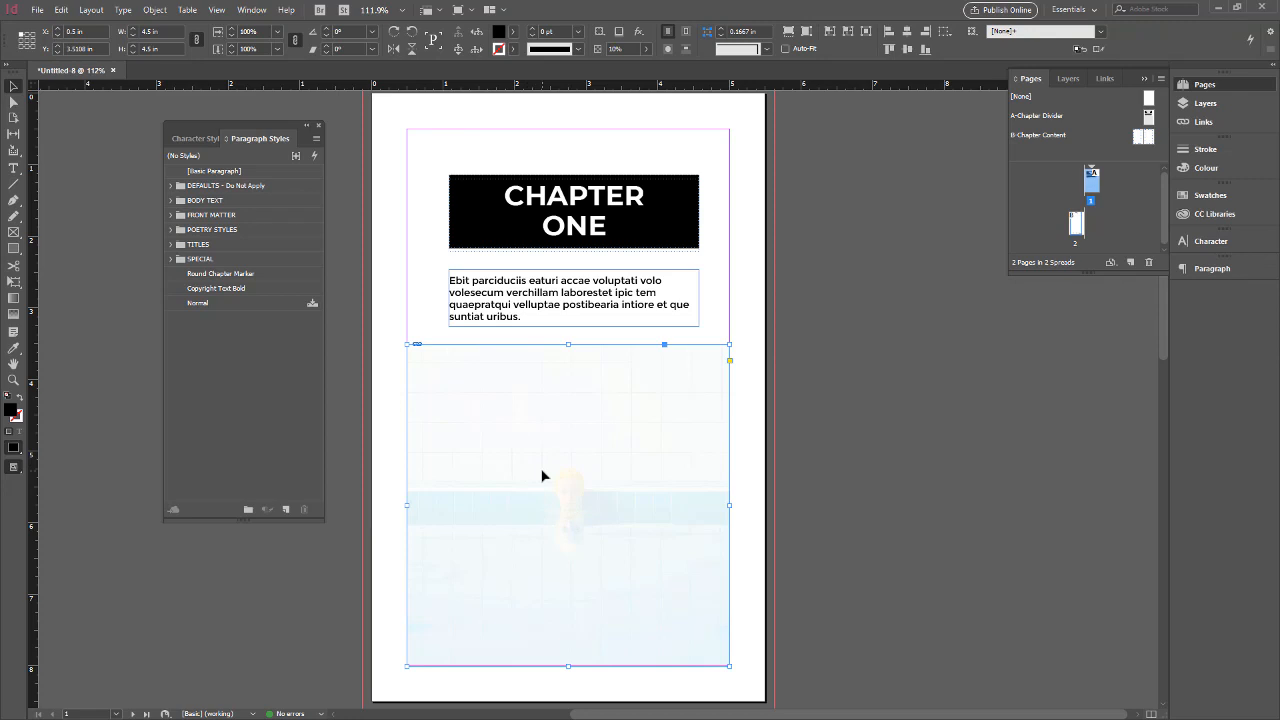
Fit the placed swimmer photo to its frame with Fill Frame Proportionally and Fit Content Proportionally
{"action": "left_click", "coordinate": [787, 33]}
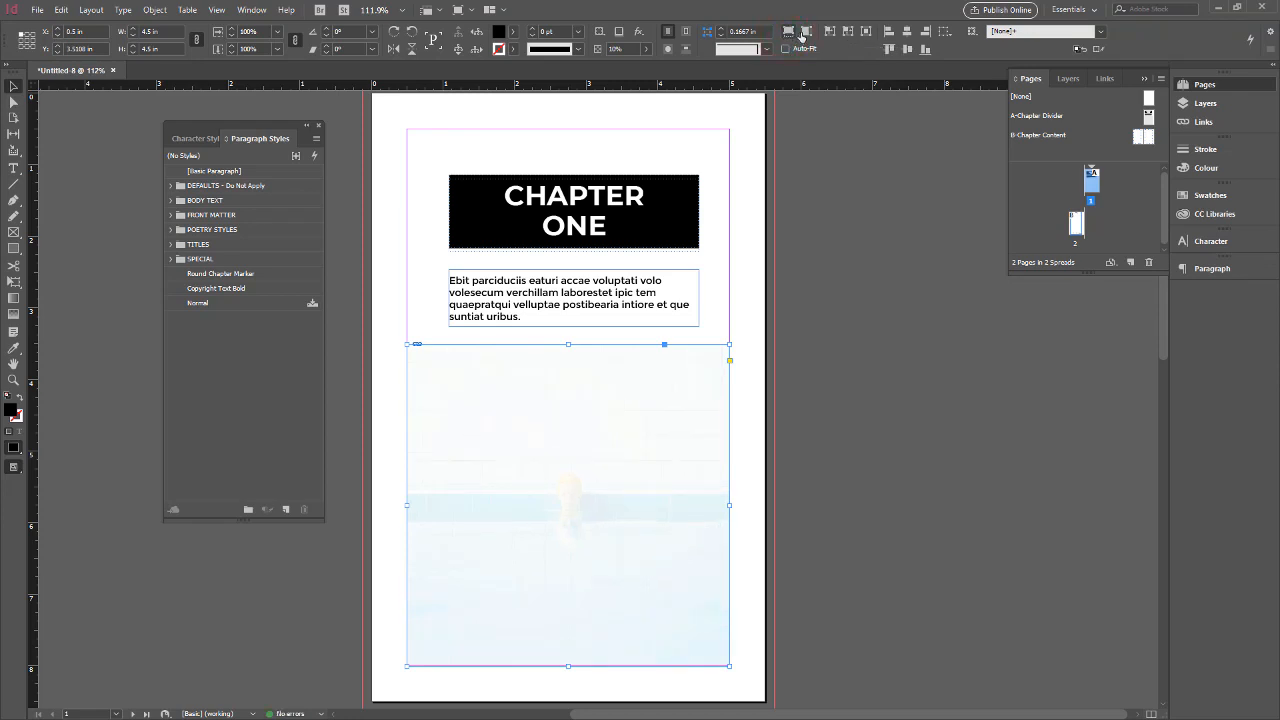
{"action": "left_click", "coordinate": [805, 32]}
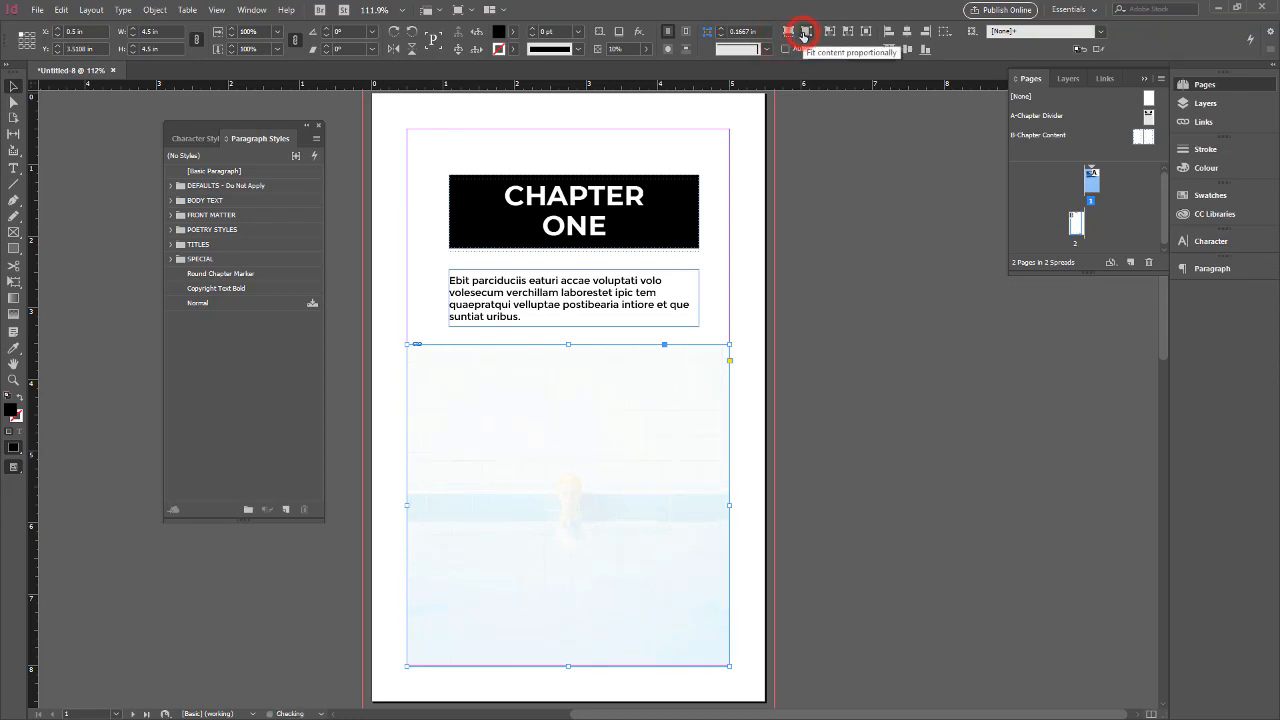
{"action": "left_click", "coordinate": [555, 503]}
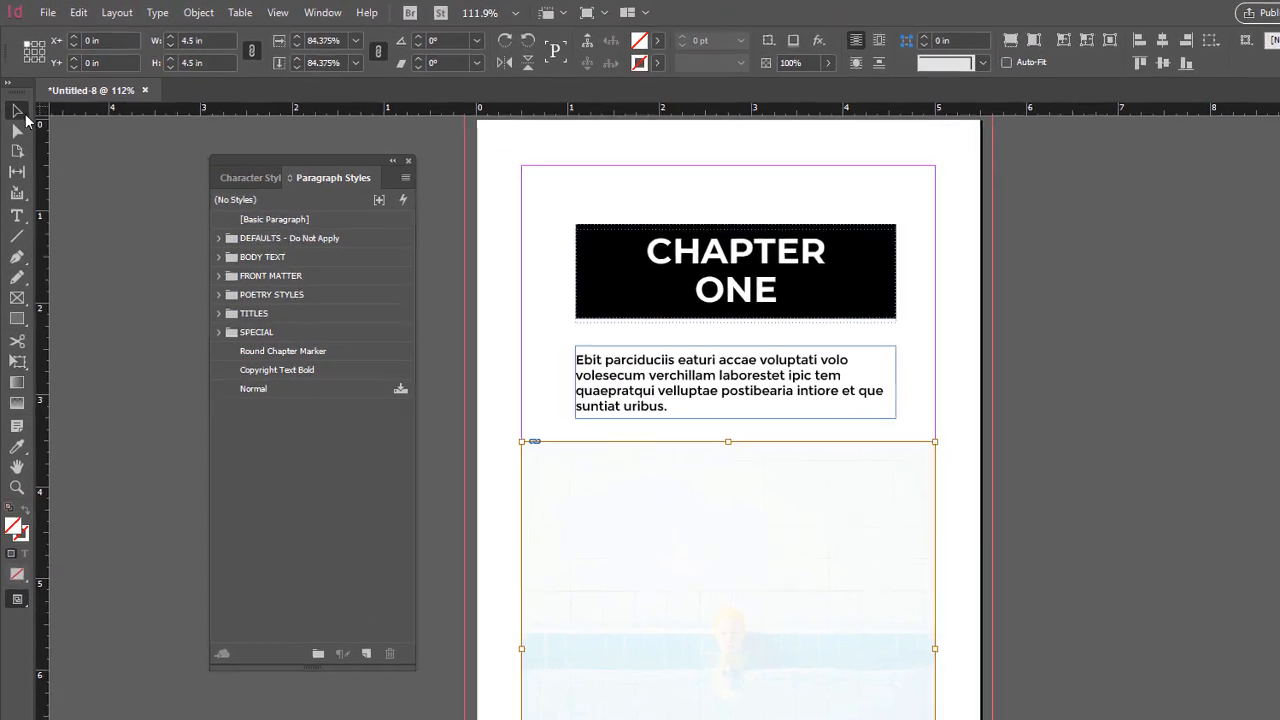
Set the opacity of the swimmer photo's frame on page 1 to 100%
{"action": "left_click", "coordinate": [13, 86]}
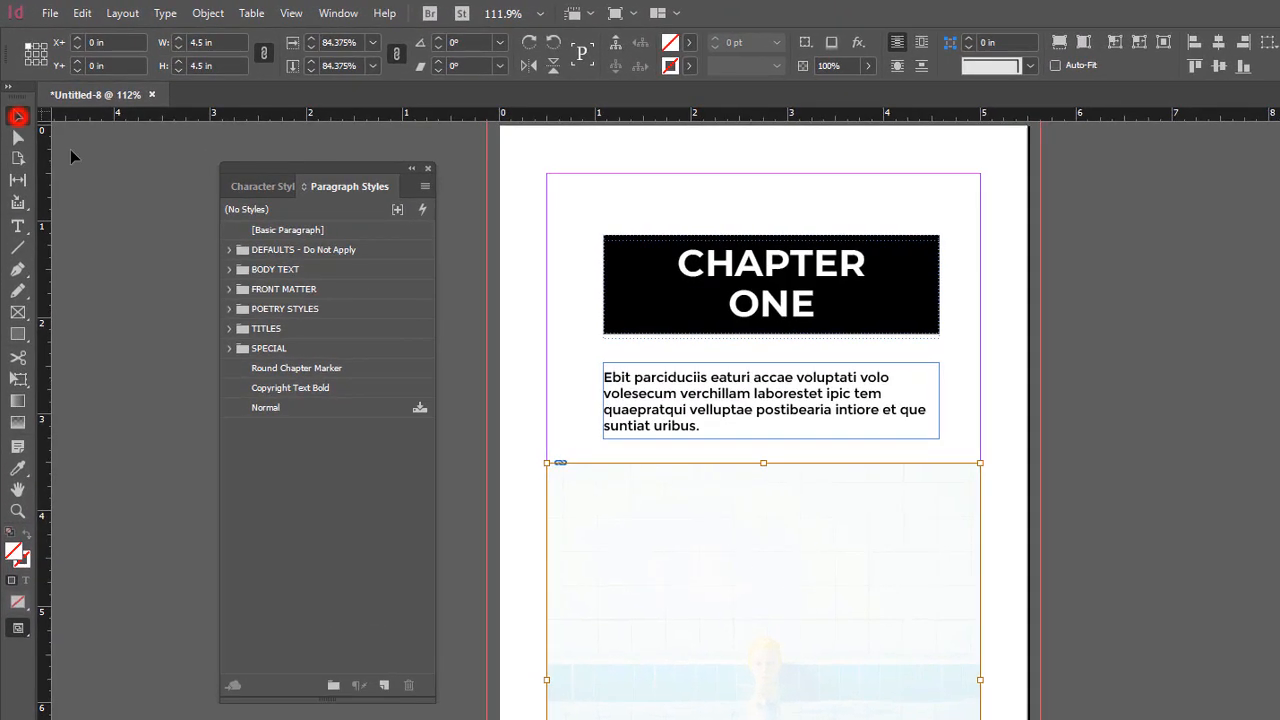
{"action": "left_click", "coordinate": [646, 586]}
{"action": "left_click", "coordinate": [1004, 435]}
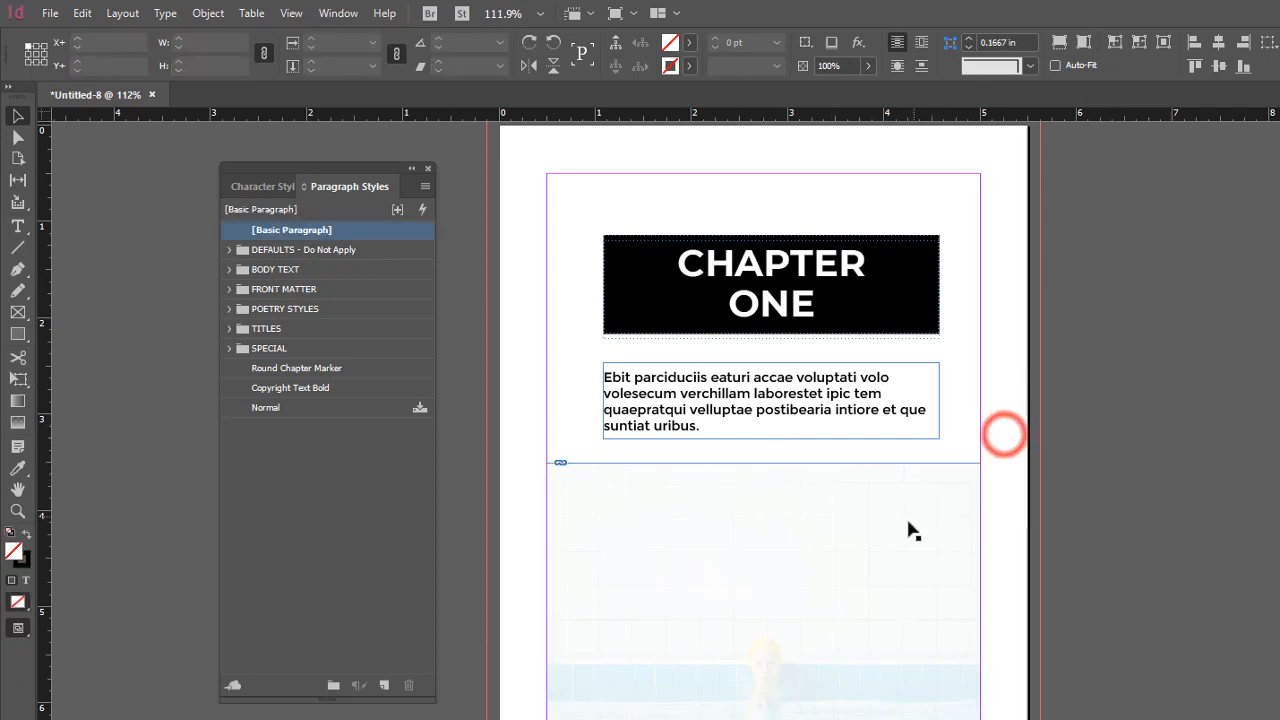
{"action": "left_click", "coordinate": [910, 525]}
{"action": "left_click", "coordinate": [838, 65]}
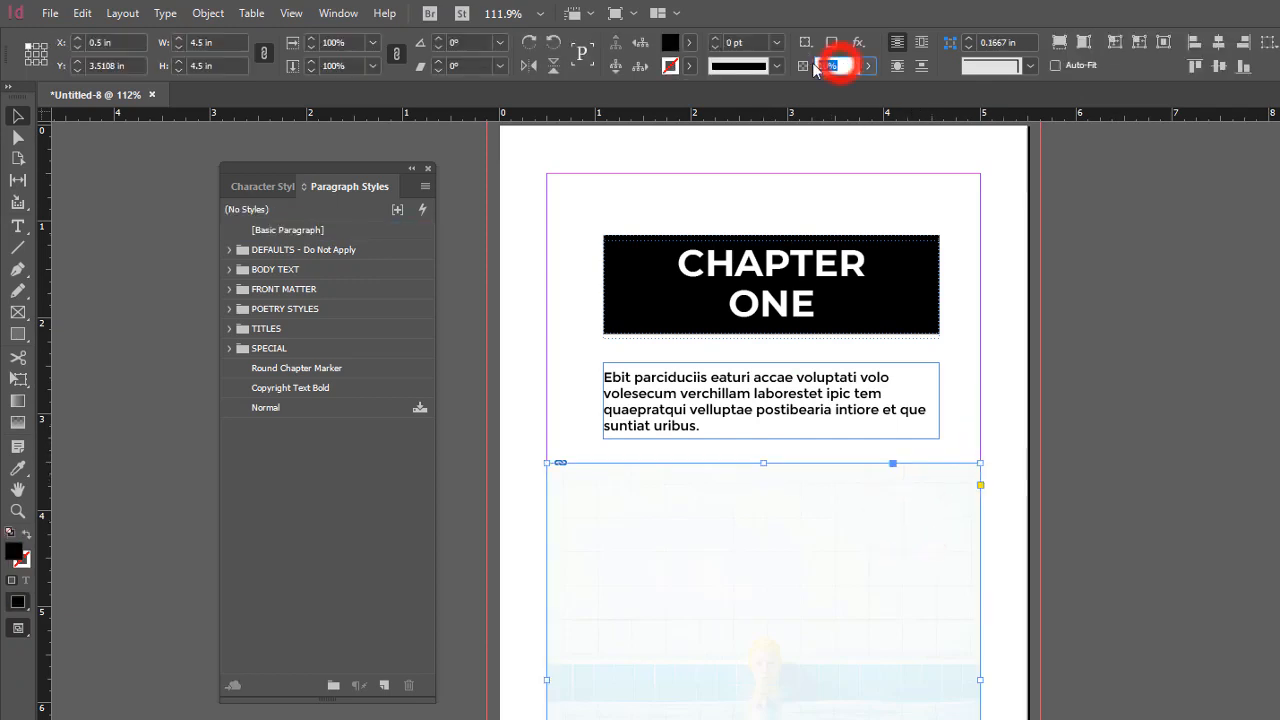
{"action": "type", "text": "100"}
{"action": "key", "text": "Return"}
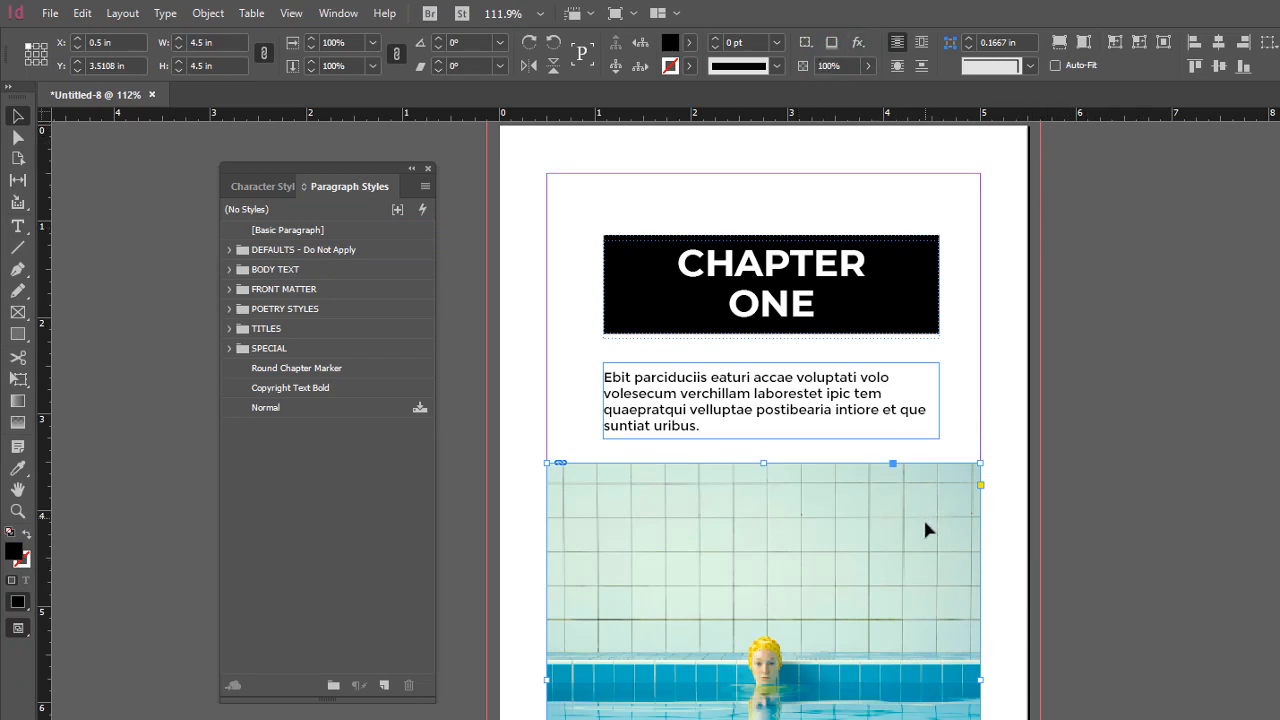
{"action": "left_click", "coordinate": [996, 497]}
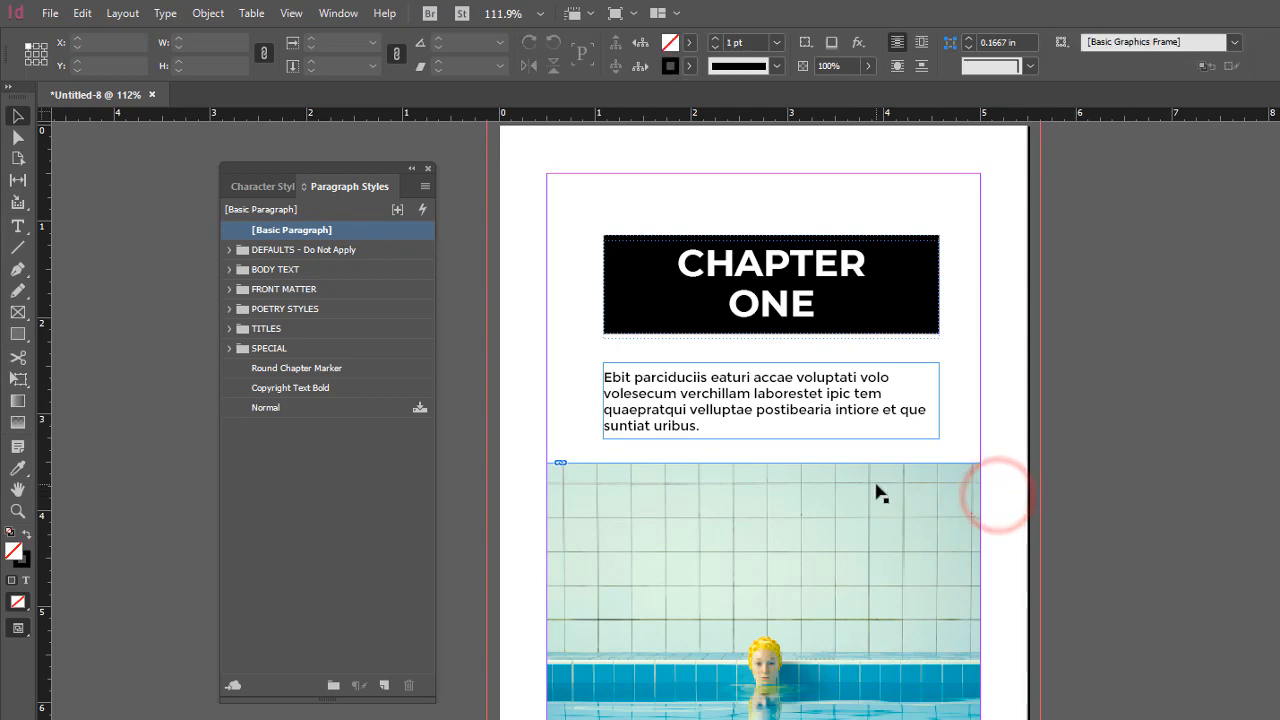
Select the main text frame on page 2 and start placing a file into it
{"action": "scroll", "coordinate": [876, 492], "scroll_direction": "down", "scroll_amount": 3}
{"action": "scroll", "coordinate": [876, 492], "scroll_direction": "up", "scroll_amount": 4}
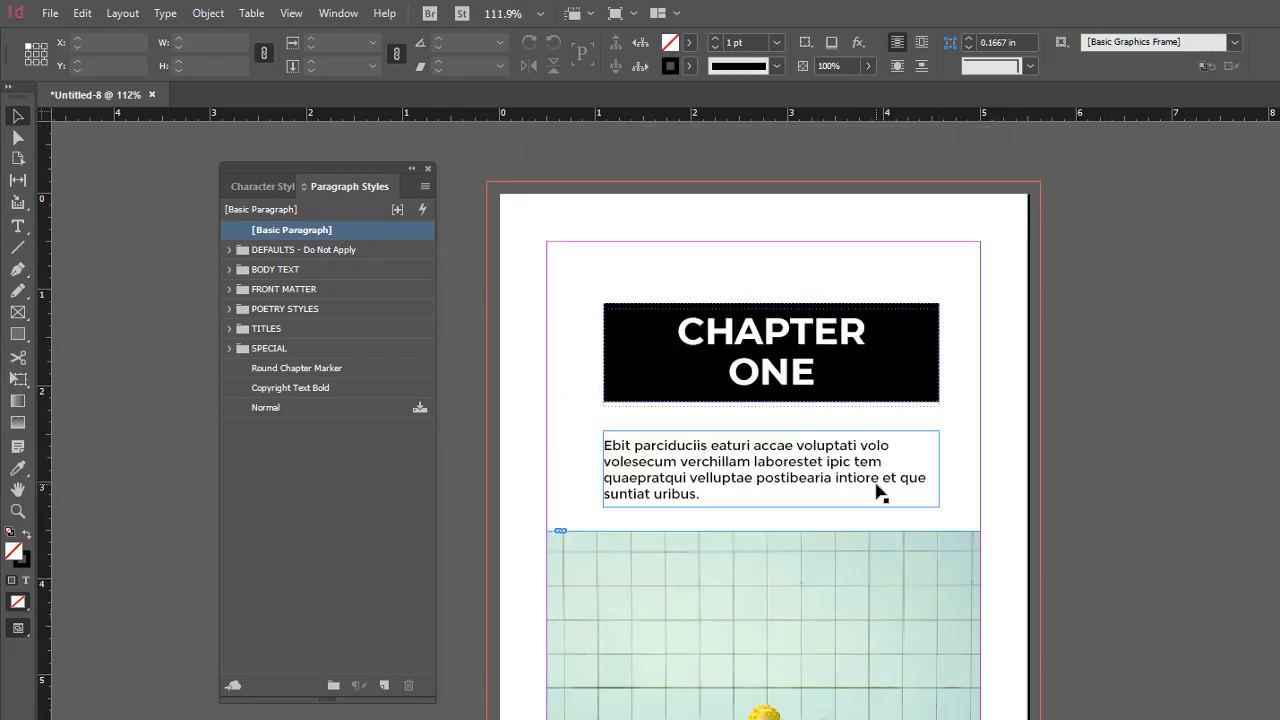
{"action": "scroll", "coordinate": [876, 492], "scroll_direction": "down", "scroll_amount": 5}
{"action": "scroll", "coordinate": [876, 492], "scroll_direction": "up", "scroll_amount": 4}
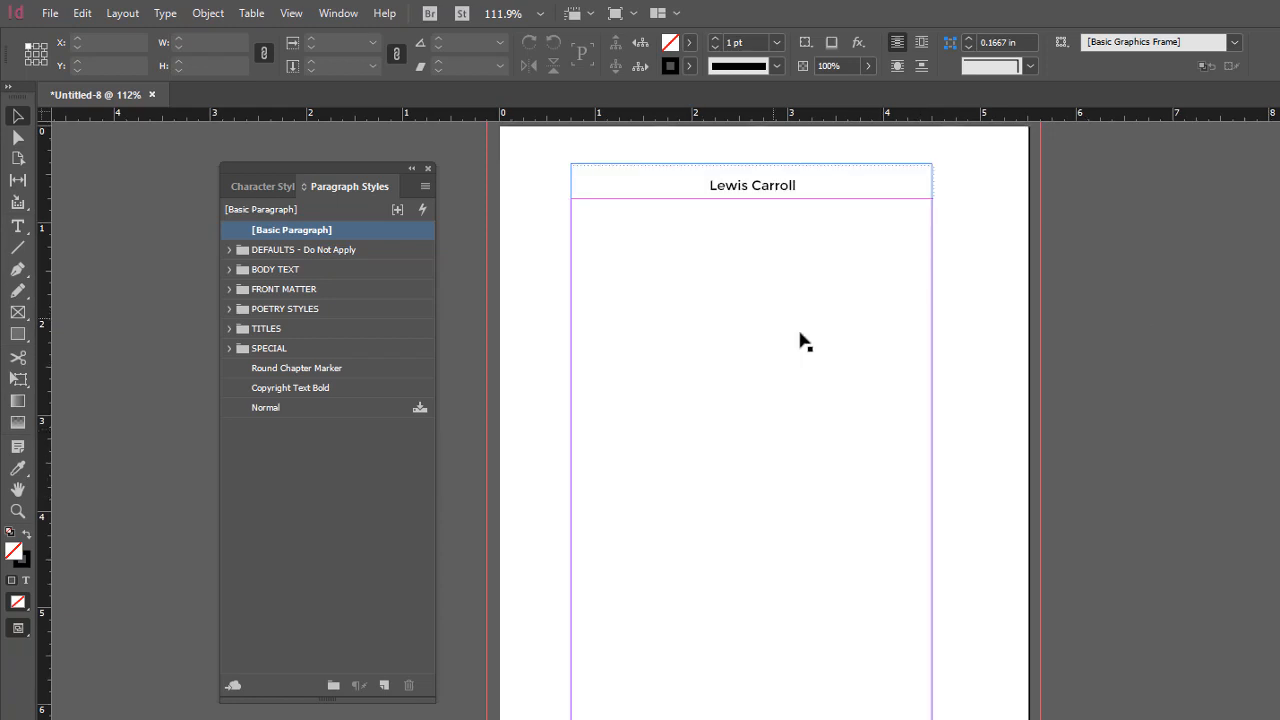
{"action": "left_click", "coordinate": [759, 357]}
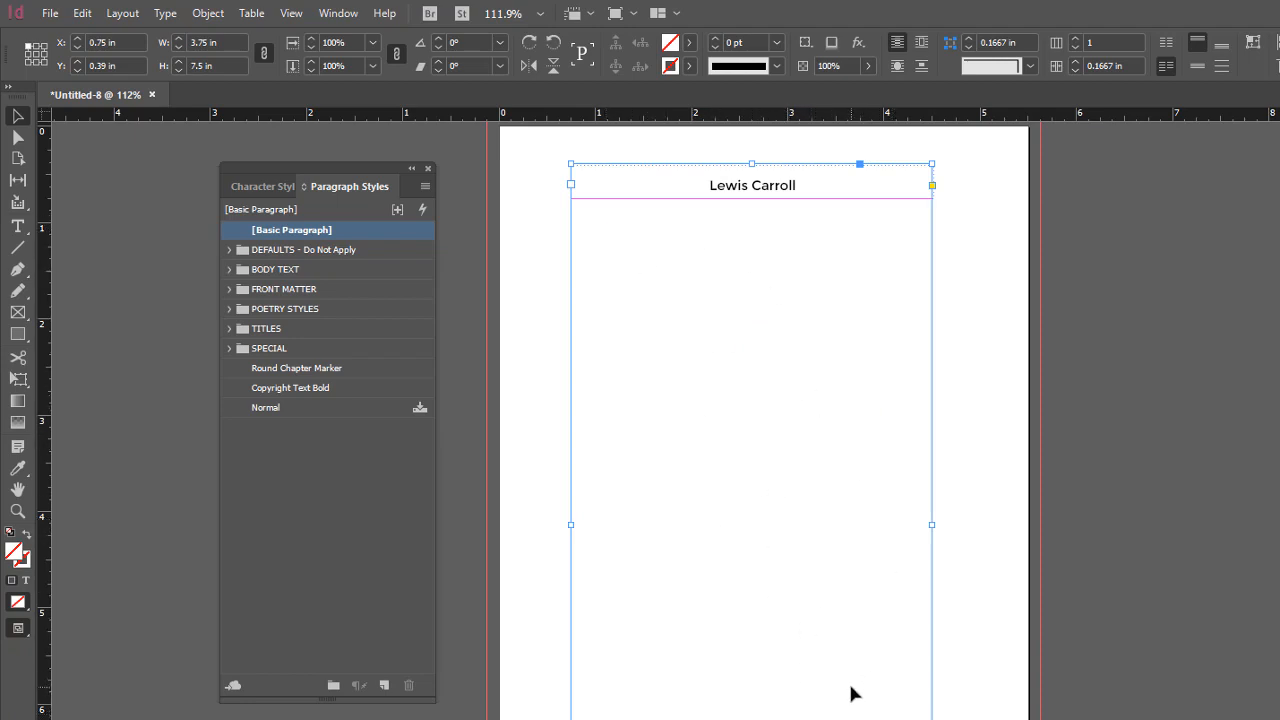
{"action": "left_click", "coordinate": [613, 521]}
{"action": "left_click", "coordinate": [50, 14]}
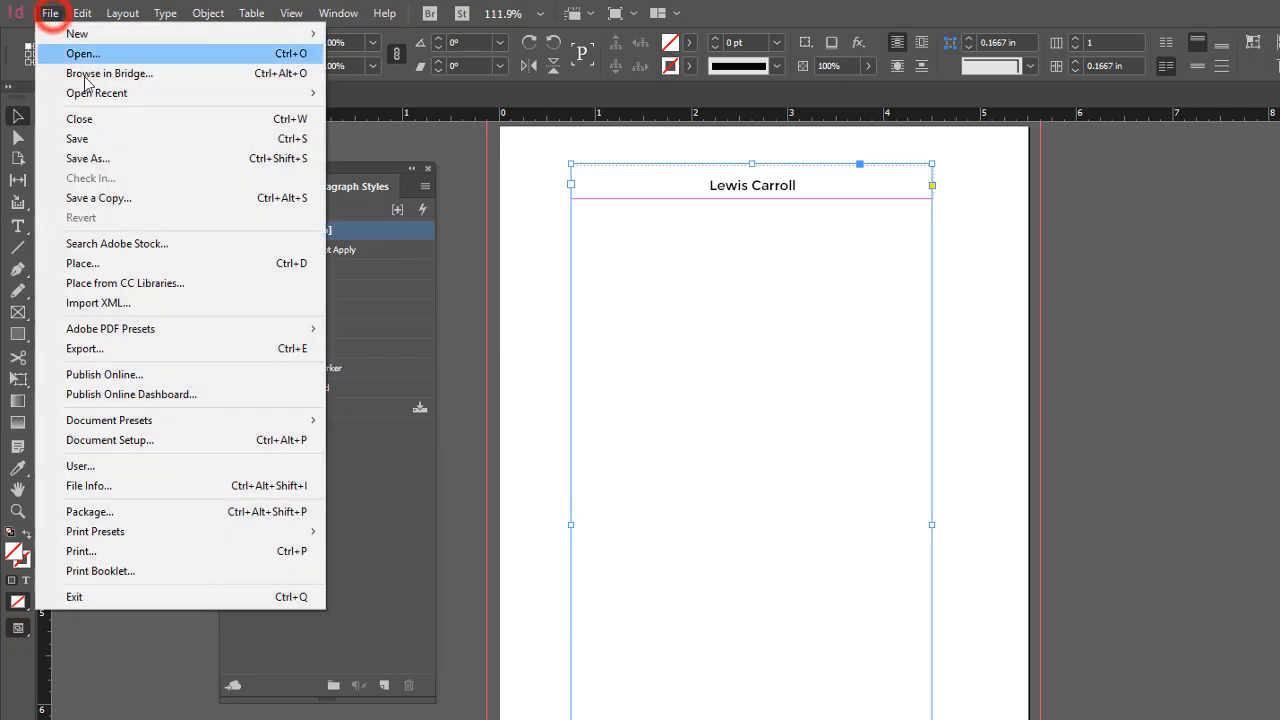
{"action": "left_click", "coordinate": [121, 266]}
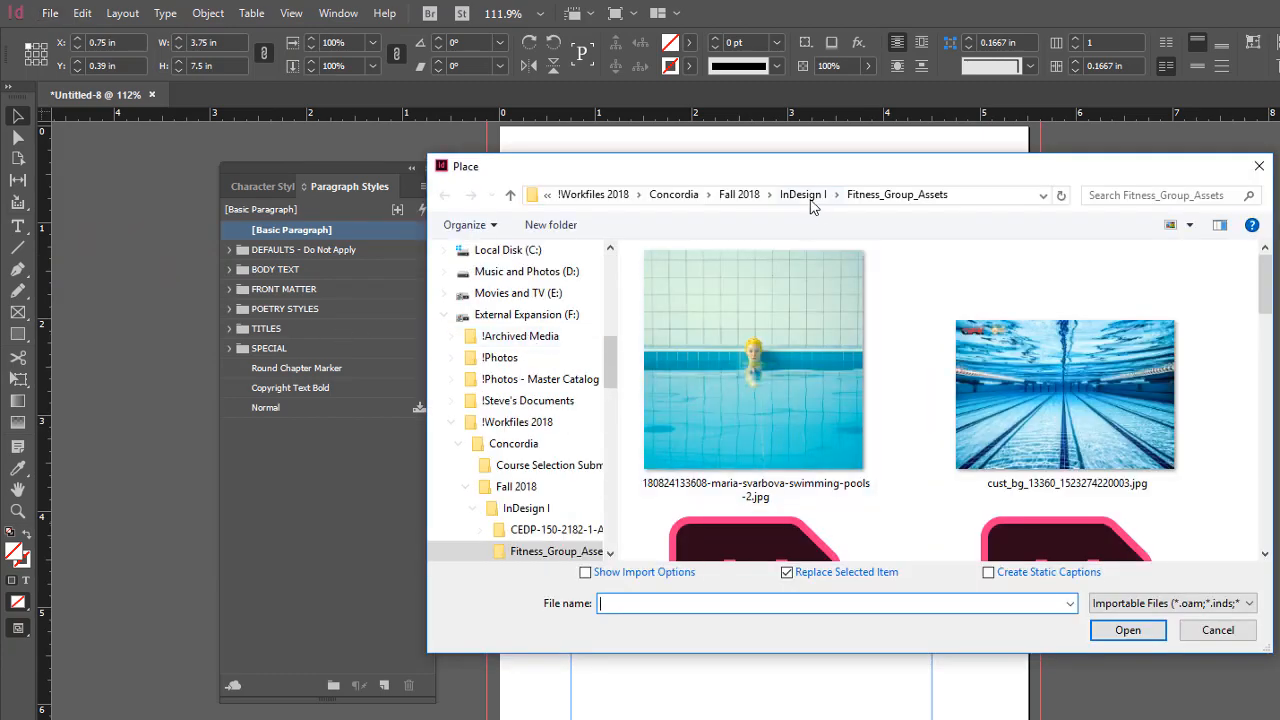
Choose Alice - CHAPTER 1.docx from the InDesign II > For Import > Chapters - TXT folder and open it with import options shown
{"action": "left_click", "coordinate": [745, 194]}
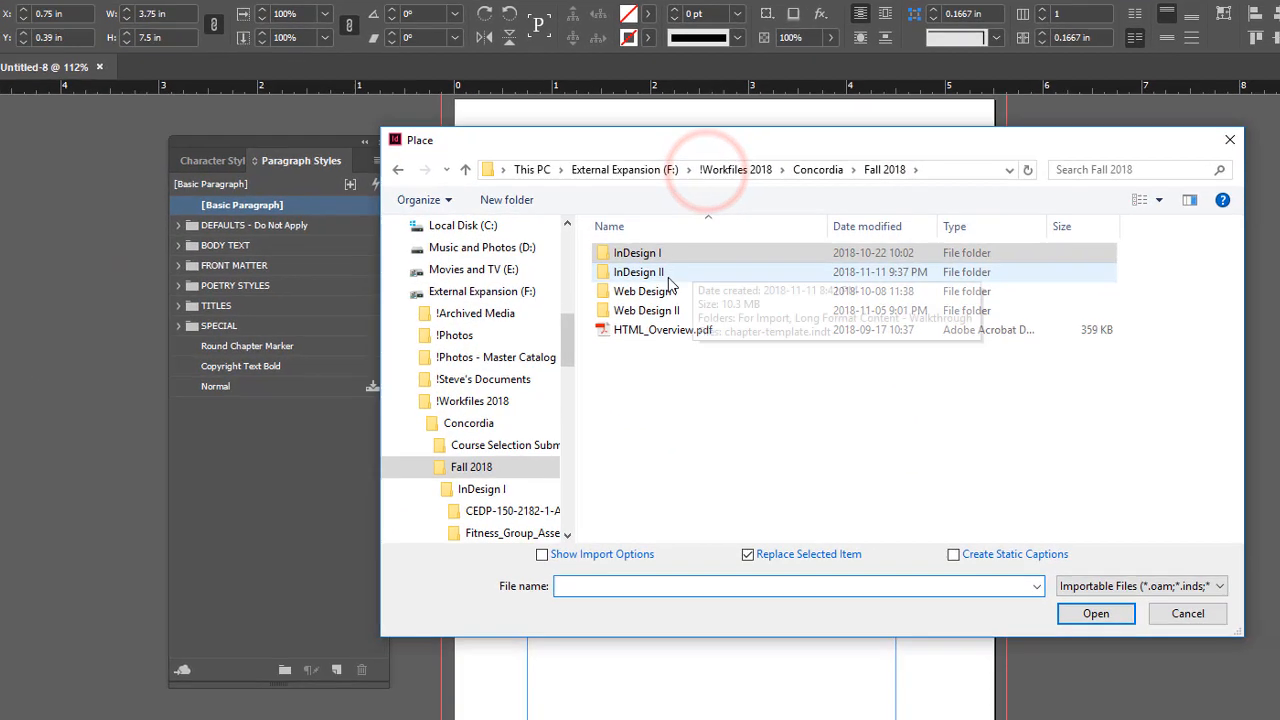
{"action": "left_click", "coordinate": [690, 296]}
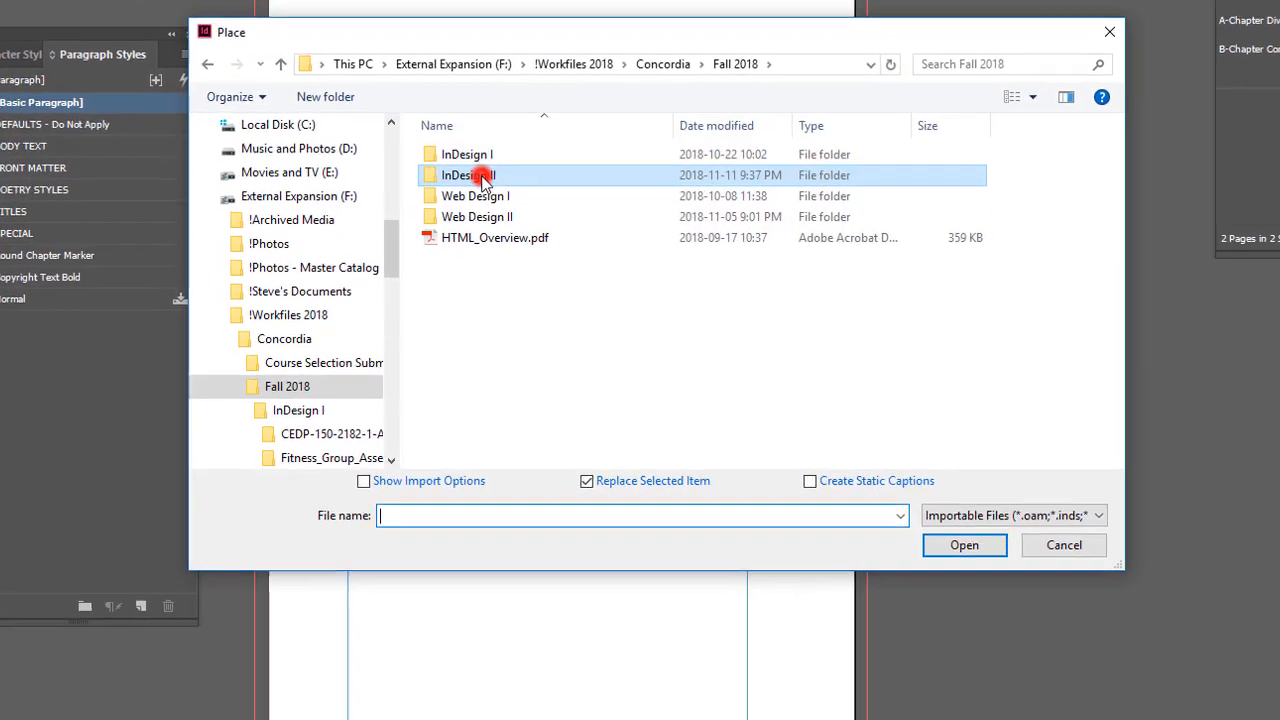
{"action": "double_click", "coordinate": [484, 178]}
{"action": "double_click", "coordinate": [470, 154]}
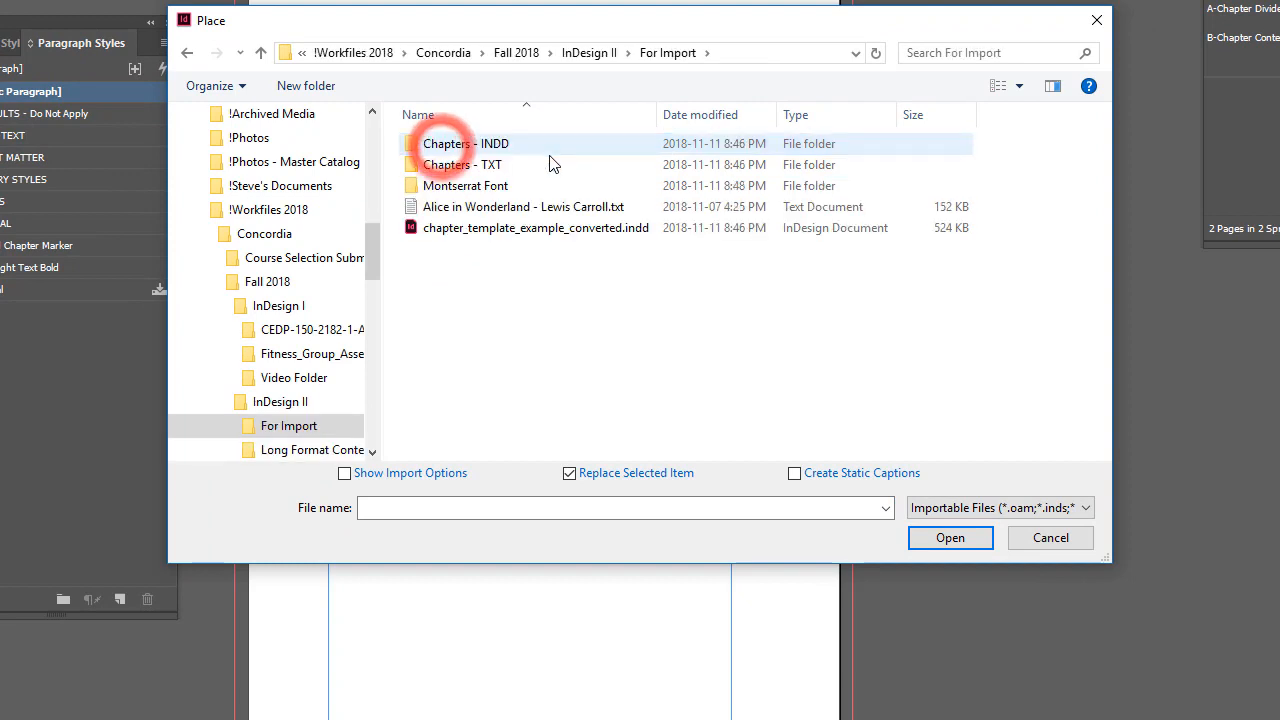
{"action": "double_click", "coordinate": [446, 165]}
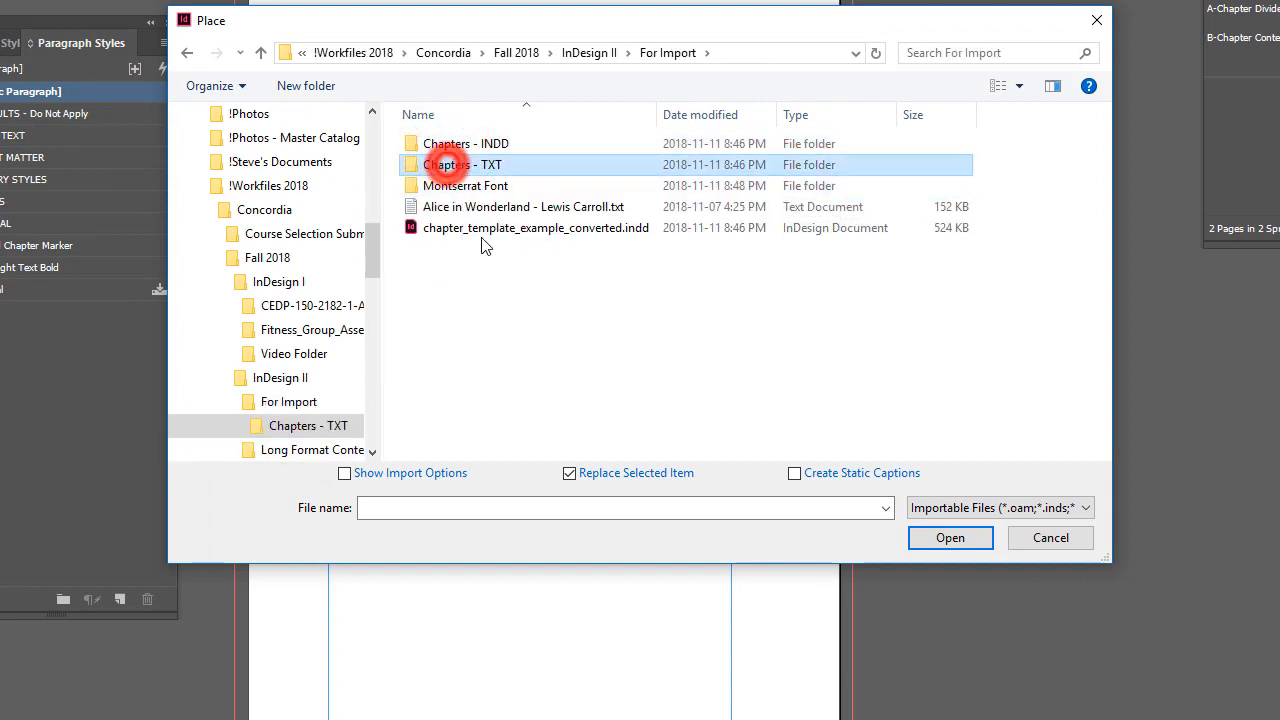
{"action": "left_click", "coordinate": [458, 143]}
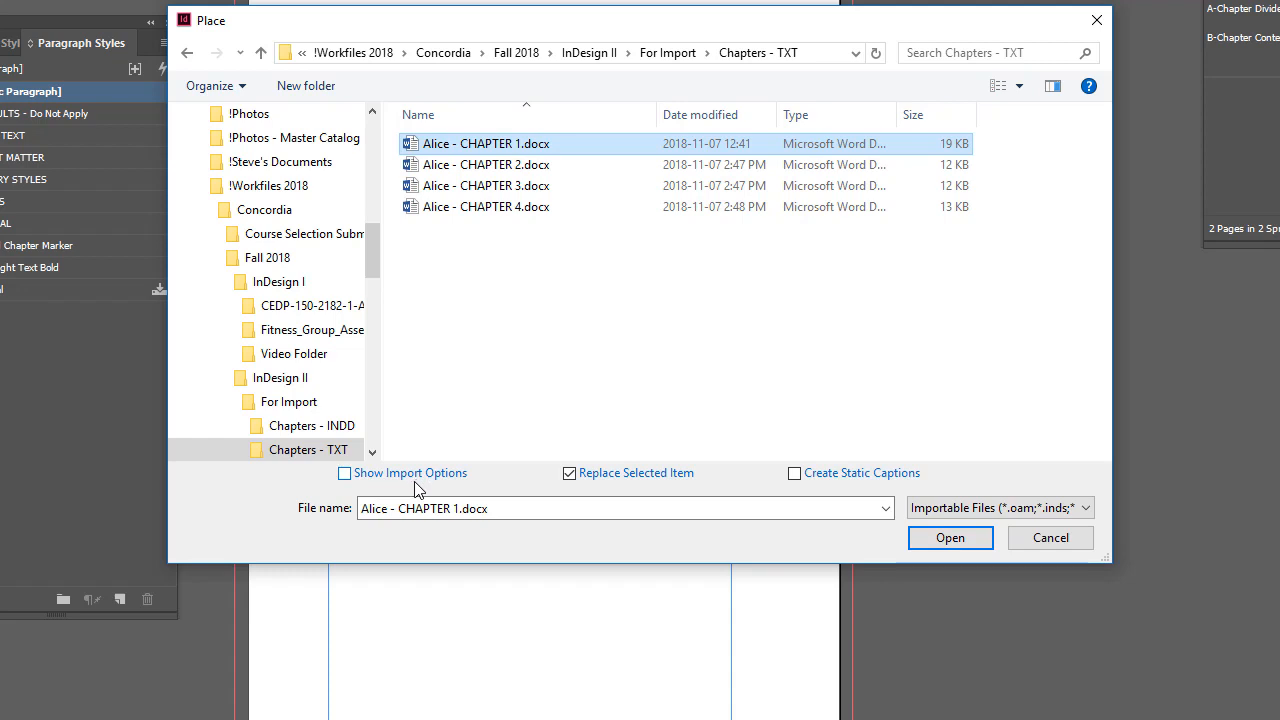
{"action": "left_click", "coordinate": [344, 474]}
{"action": "left_click", "coordinate": [975, 537]}
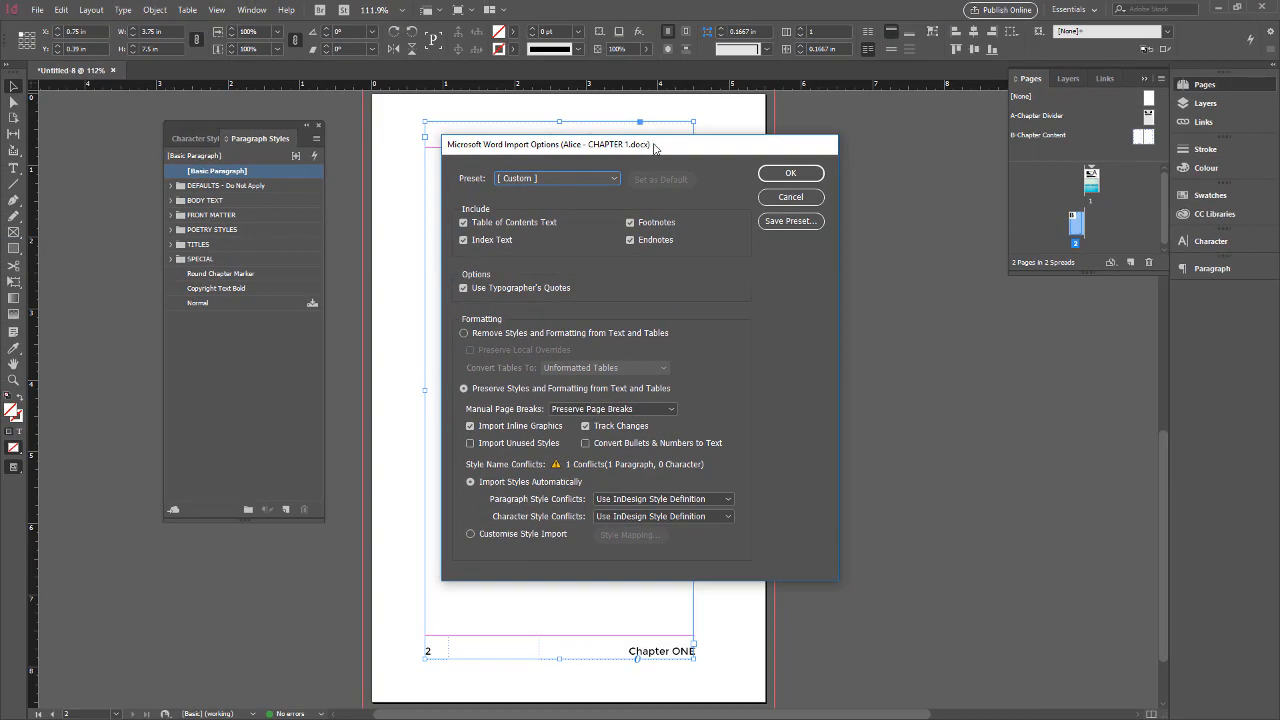
Import the Word text with styles and formatting removed, excluding table of contents text, index text, footnotes and endnotes
{"action": "left_click_drag", "start_coordinate": [655, 148], "coordinate": [800, 136]}
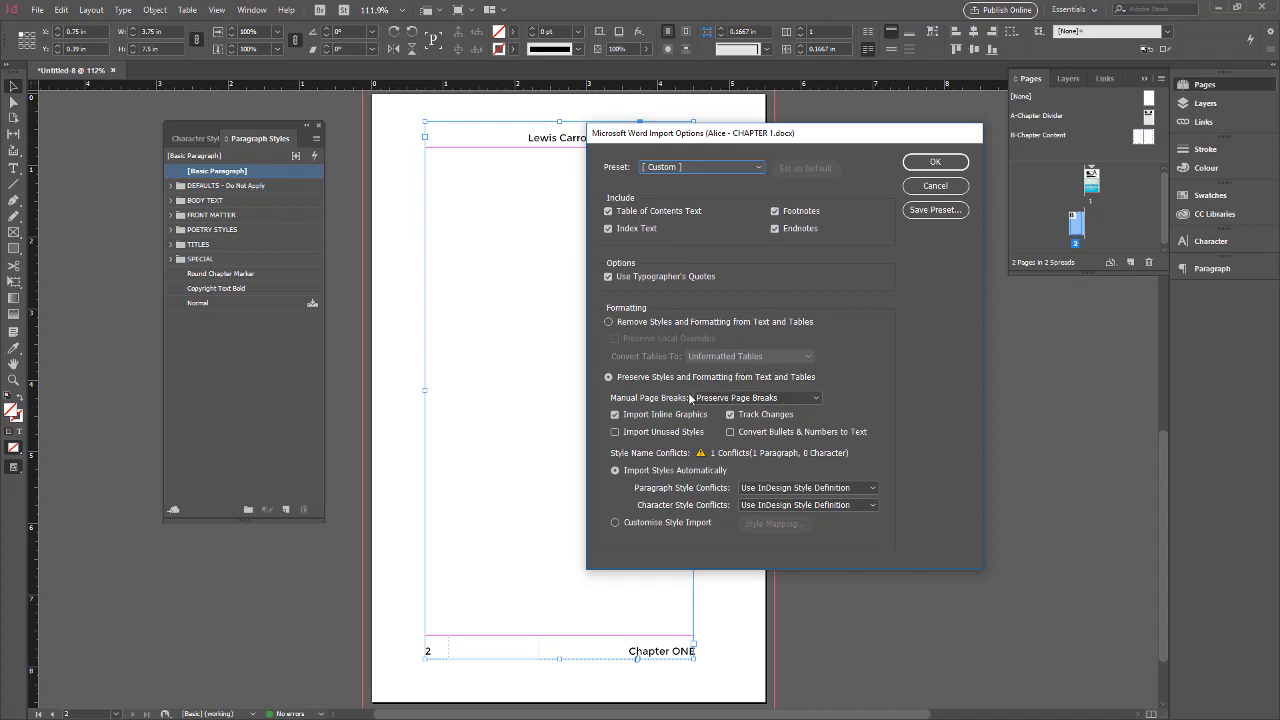
{"action": "left_click", "coordinate": [608, 322]}
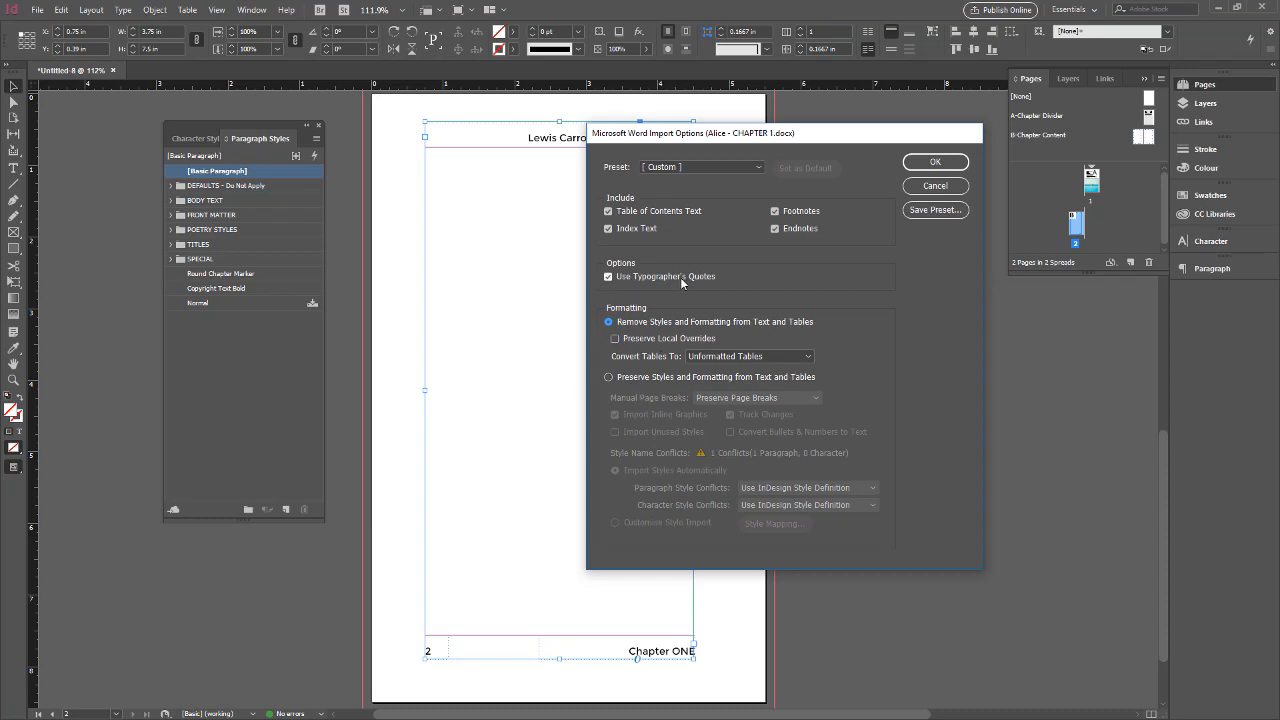
{"action": "left_click", "coordinate": [608, 211]}
{"action": "left_click", "coordinate": [608, 228]}
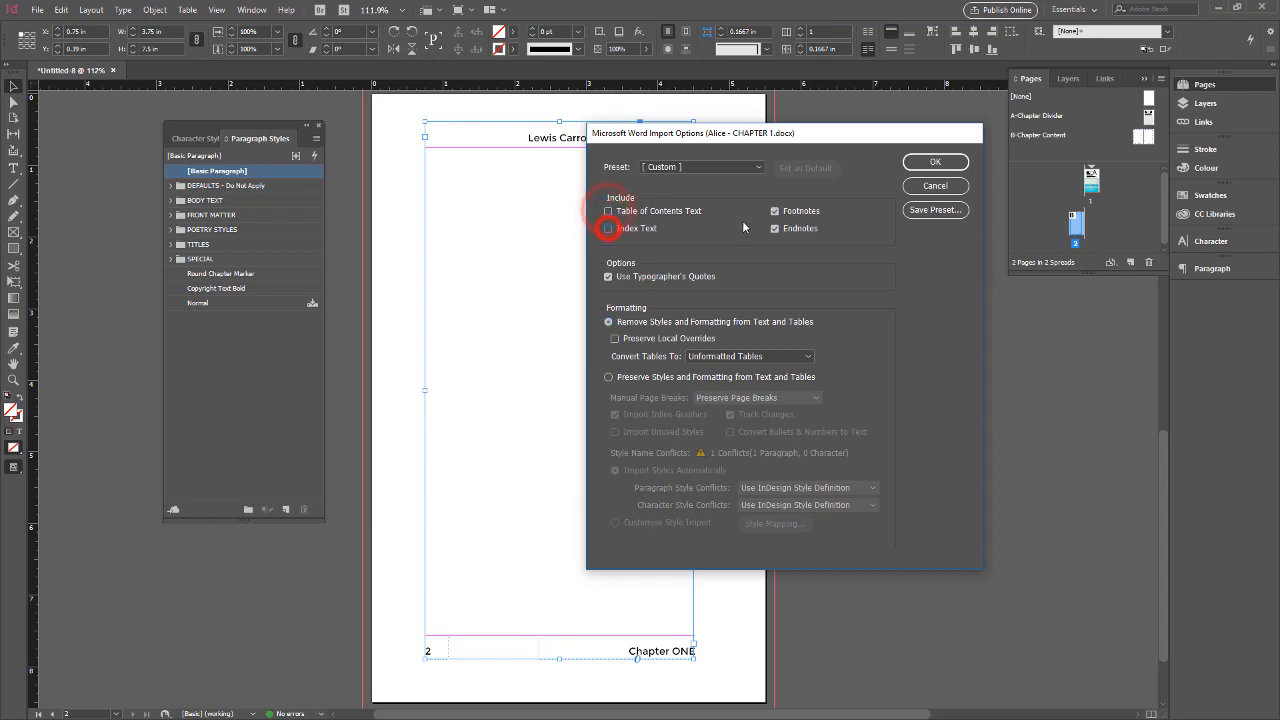
{"action": "left_click", "coordinate": [774, 211]}
{"action": "left_click", "coordinate": [775, 228]}
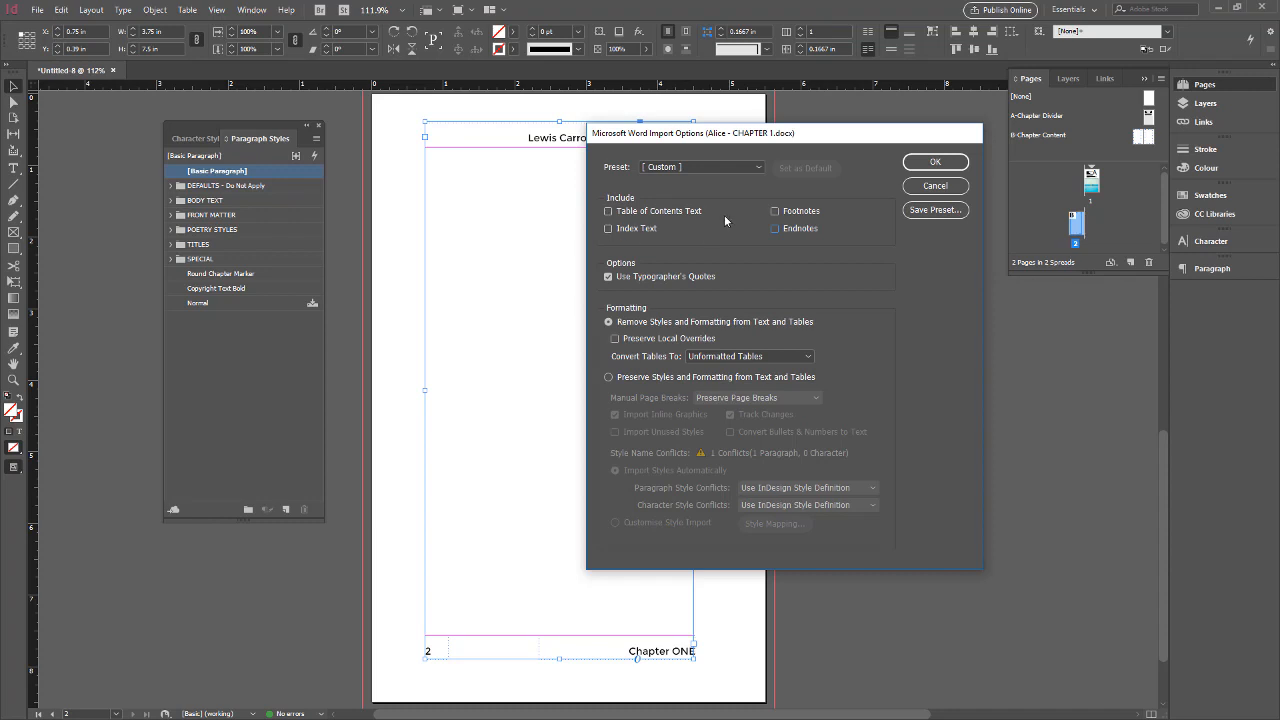
{"action": "left_click", "coordinate": [939, 166]}
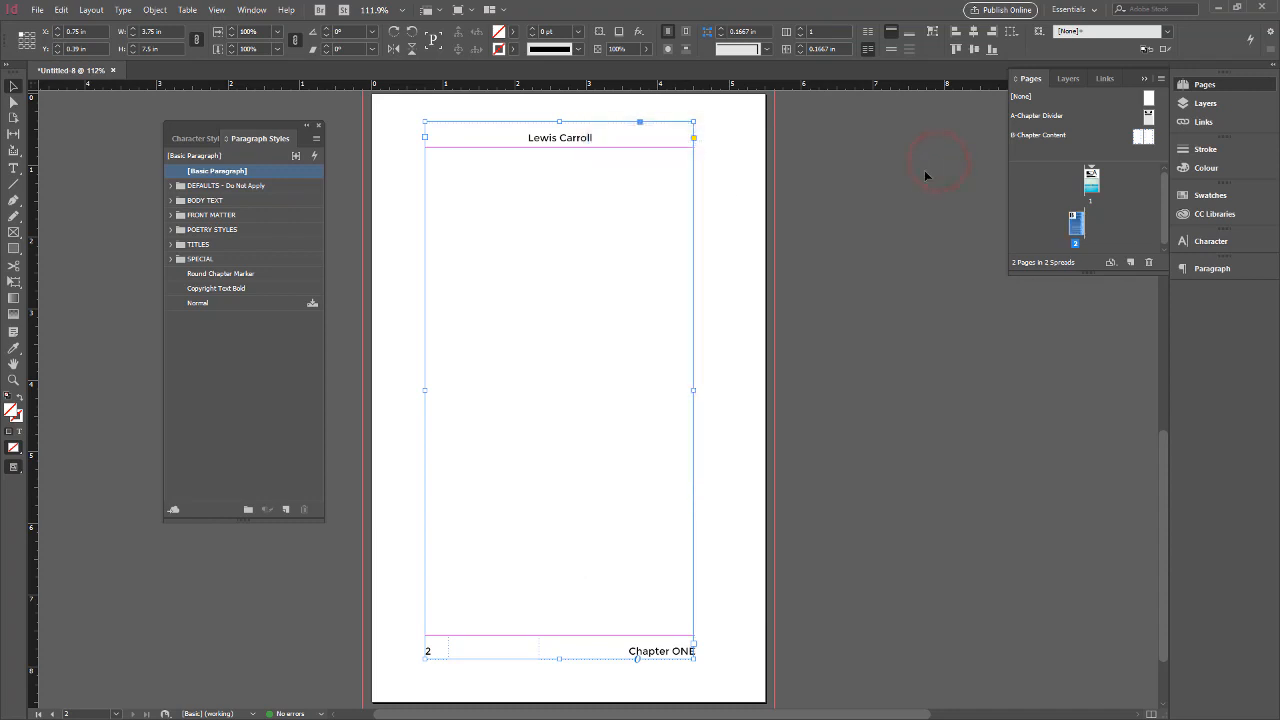
Flow the imported chapter text into the main text frame on page 2 and check how it fills the page
{"action": "left_click", "coordinate": [578, 213]}
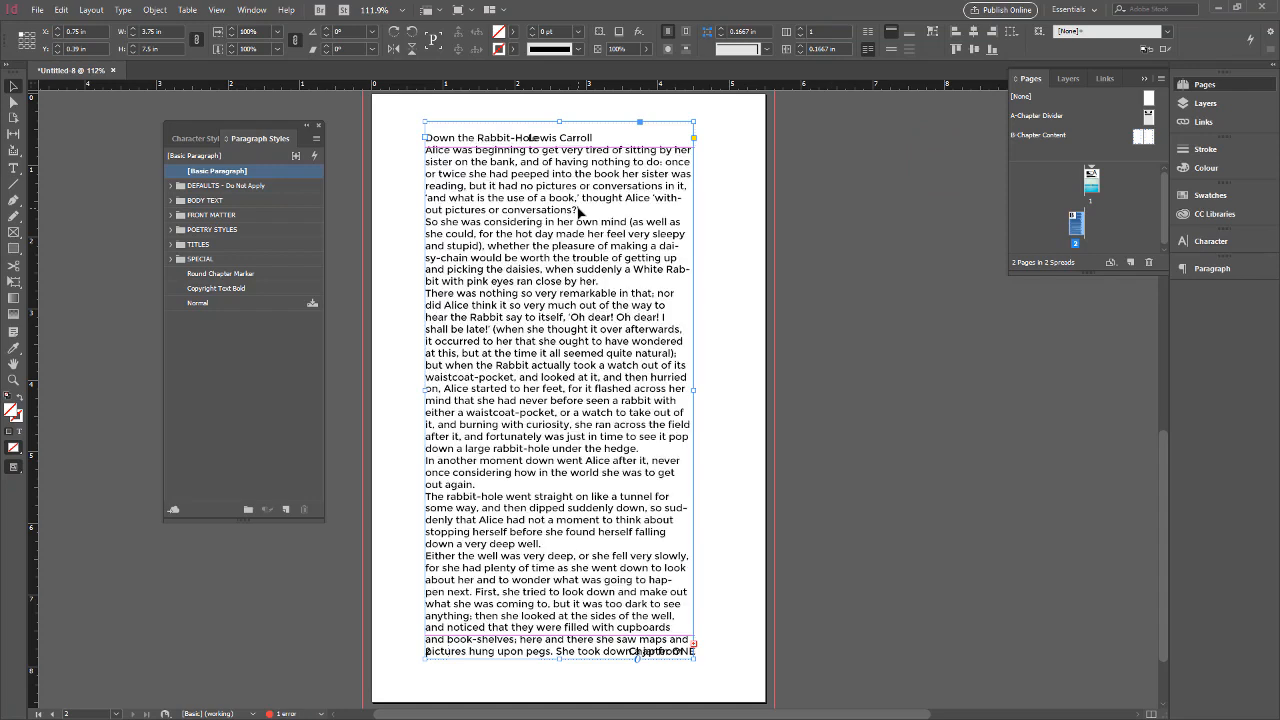
{"action": "scroll", "coordinate": [589, 246], "scroll_direction": "down", "scroll_amount": 2}
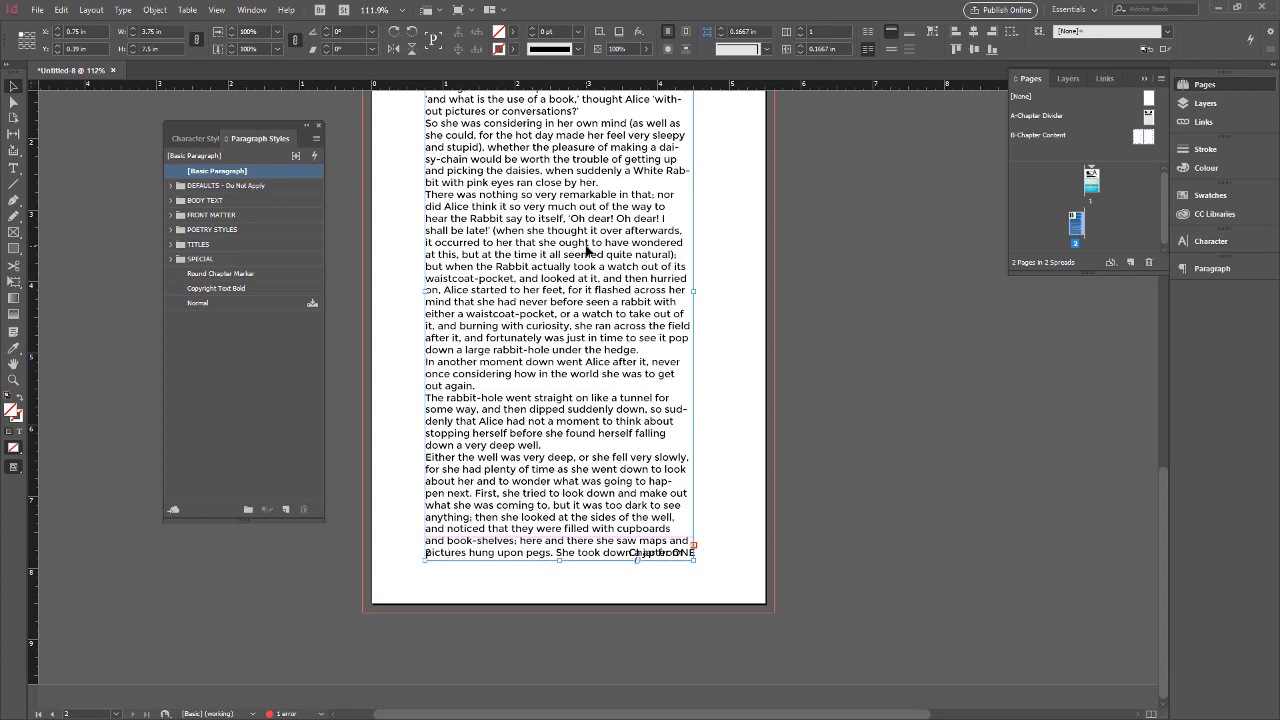
{"action": "scroll", "coordinate": [589, 250], "scroll_direction": "up", "scroll_amount": 5}
{"action": "scroll", "coordinate": [589, 250], "scroll_direction": "down", "scroll_amount": 4}
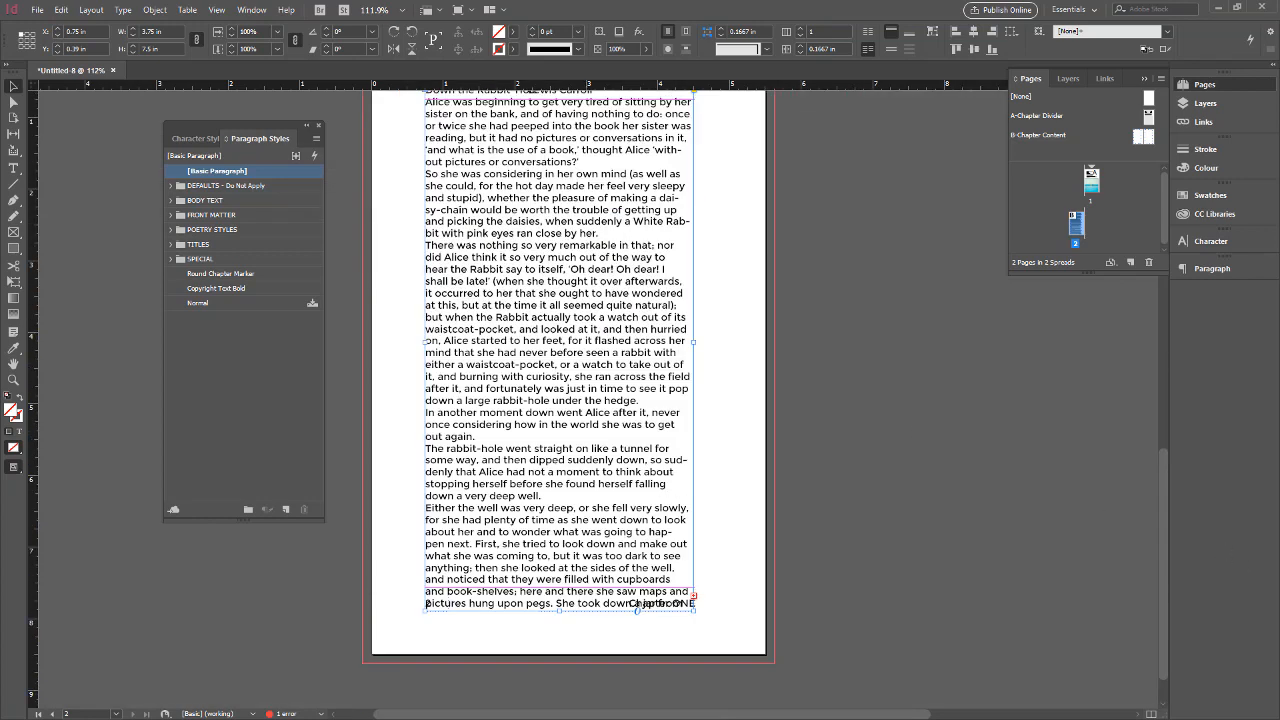